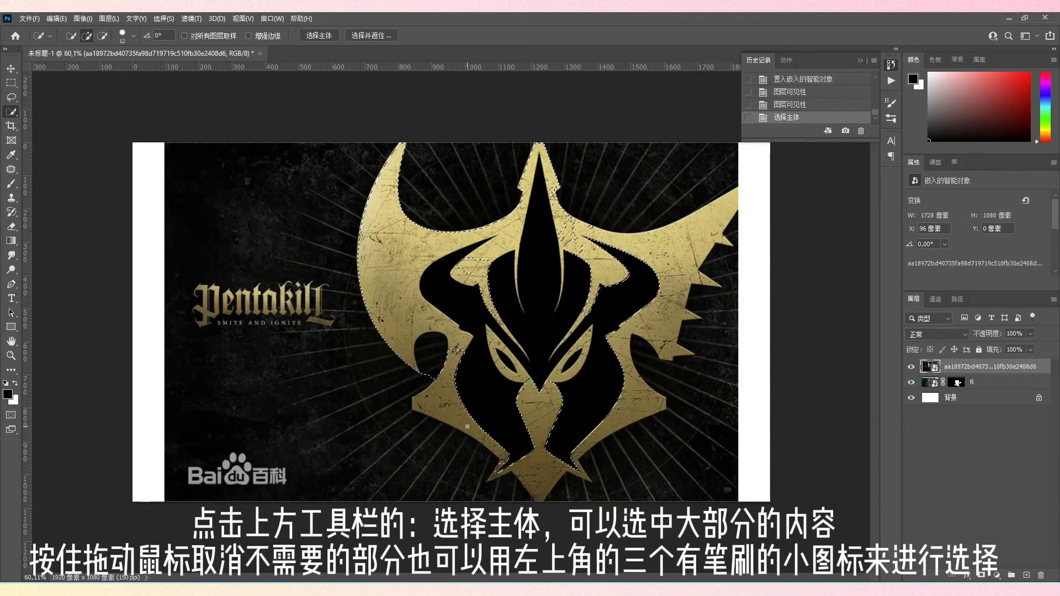
Refine the Quick Selection around the gold emblem, adding the missed gold areas and subtracting background at the bottom tip and the gap between its left spikes
mouse_move(462, 258)
mouse_down()
mouse_move(490, 258)
mouse_move(493, 311)
mouse_up()
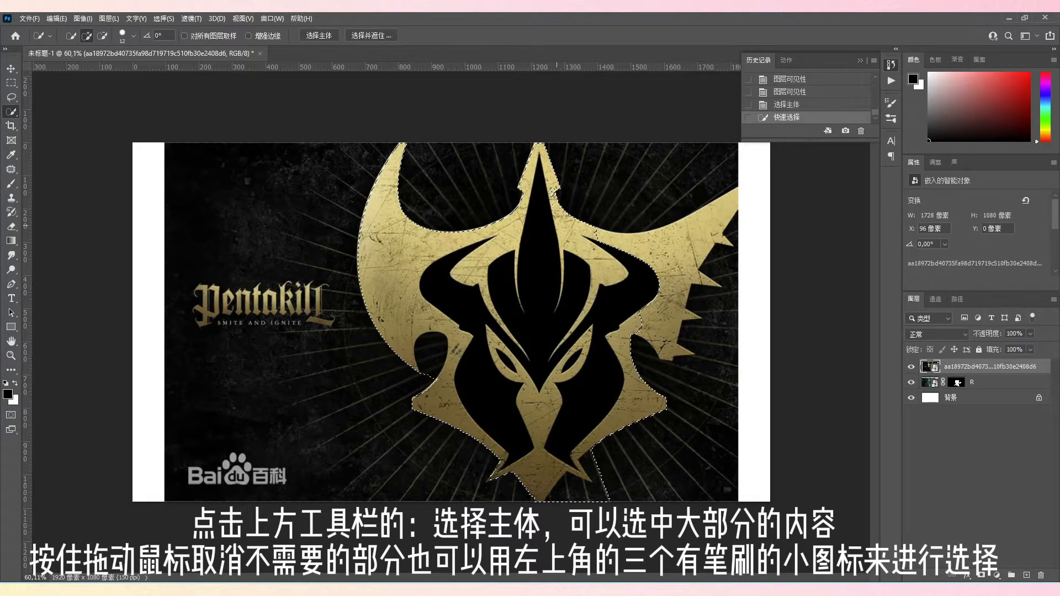
drag(676, 238, 658, 328)
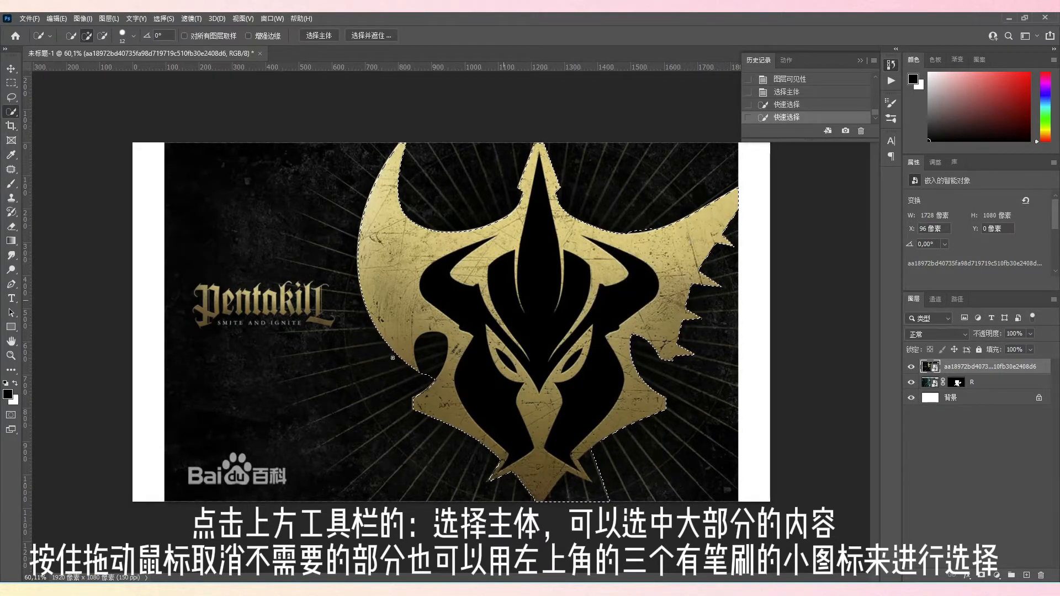
click(102, 36)
click(595, 475)
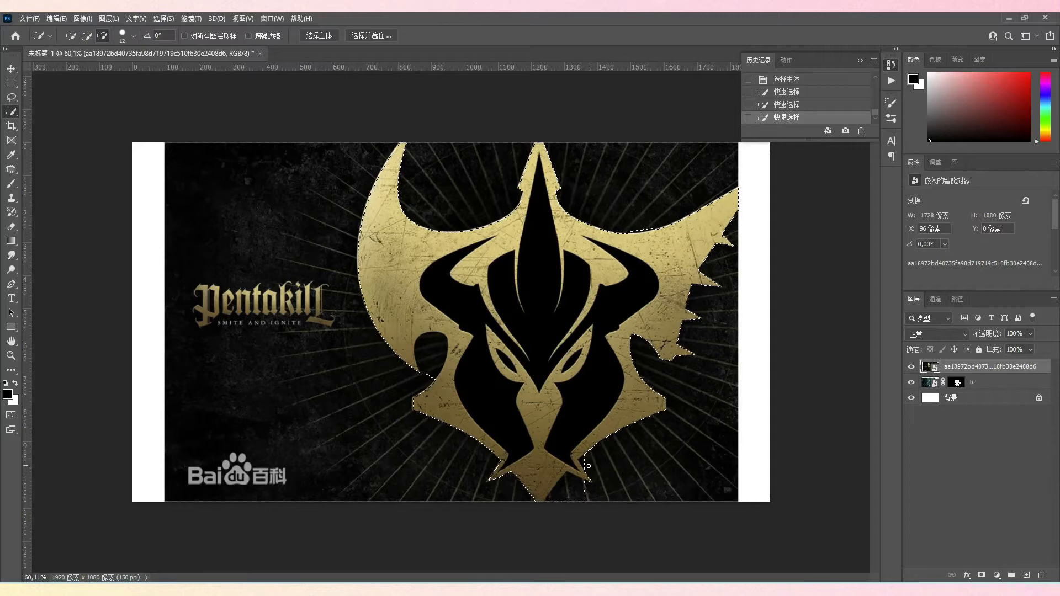
click(584, 469)
alt+click(576, 486)
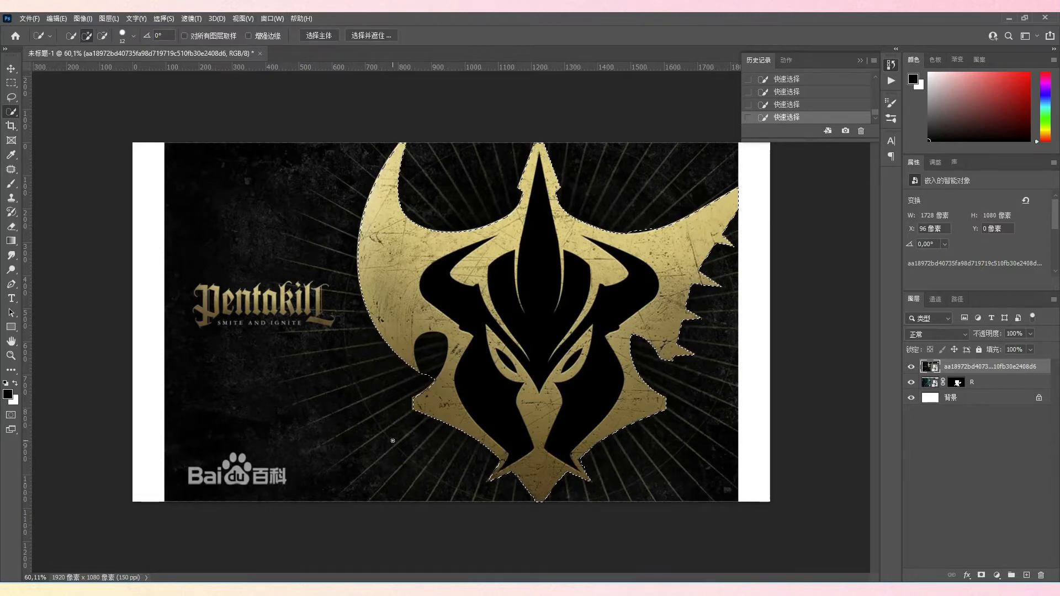
alt+click(435, 359)
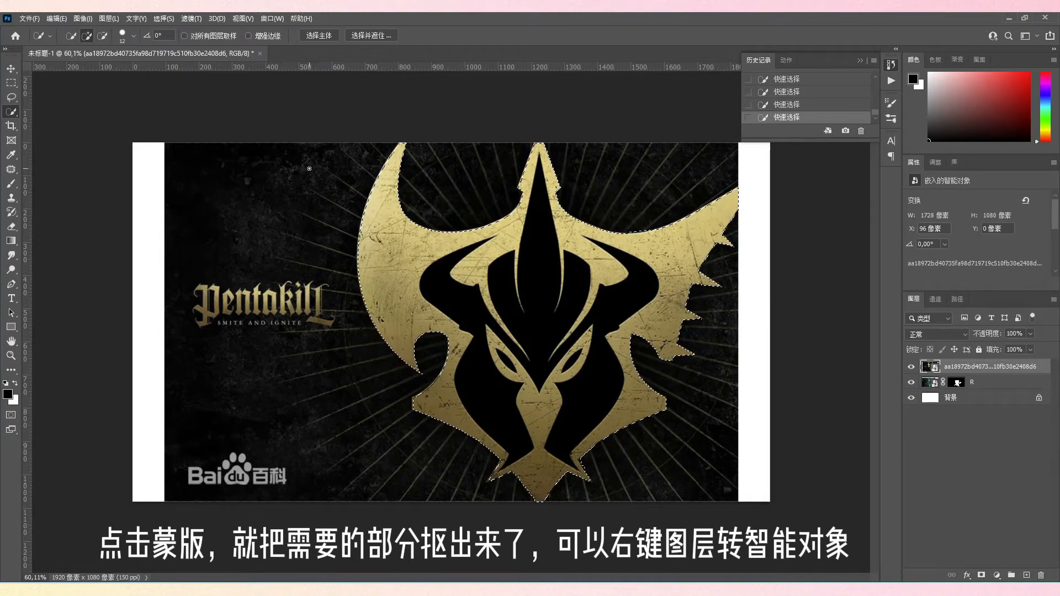
Mask the emblem layer with the current selection and move the cut-out emblem to the left
click(981, 573)
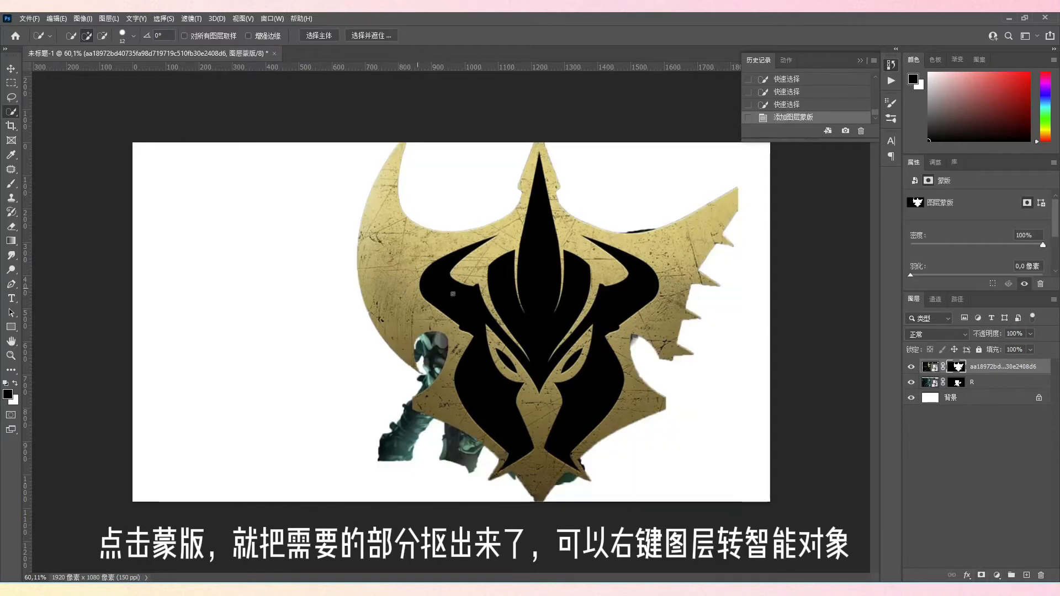
click(10, 68)
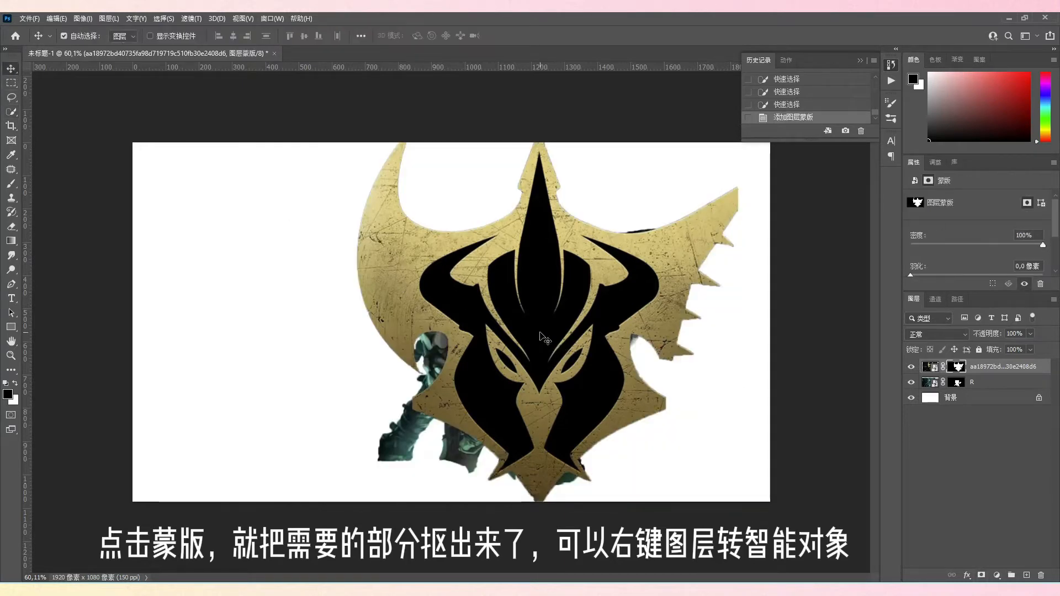
drag(541, 335, 390, 331)
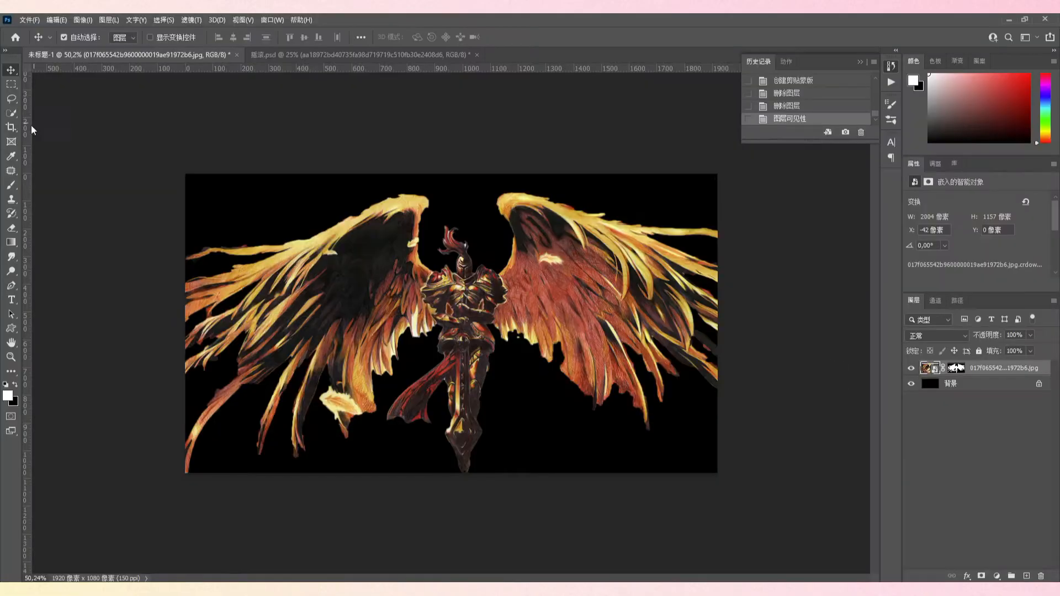
Duplicate the winged-figure layer with the original hidden, and convert the copy to a smart object
click(11, 113)
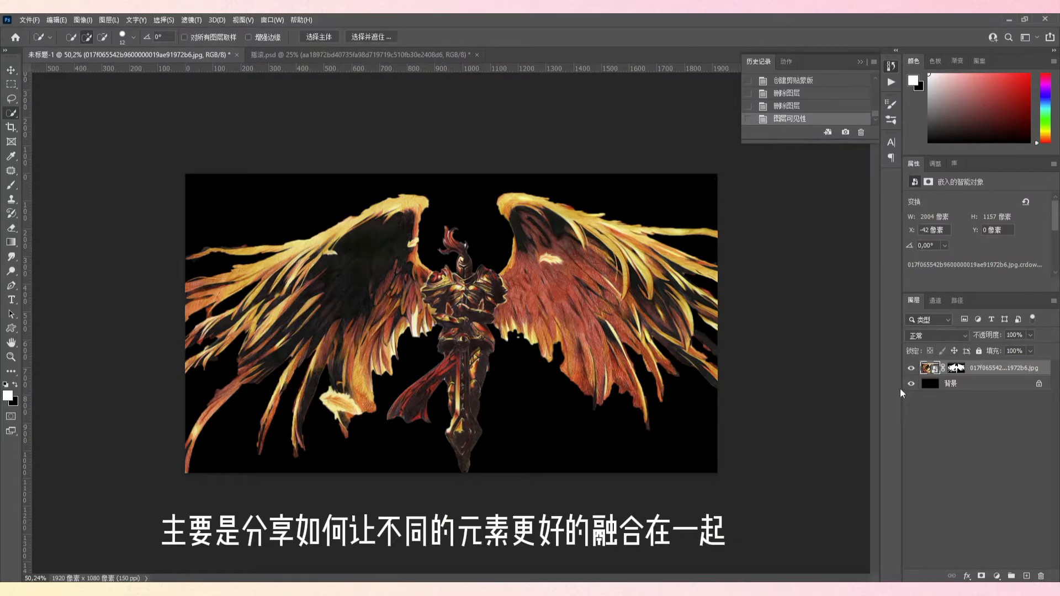
right_click(965, 374)
key(Escape)
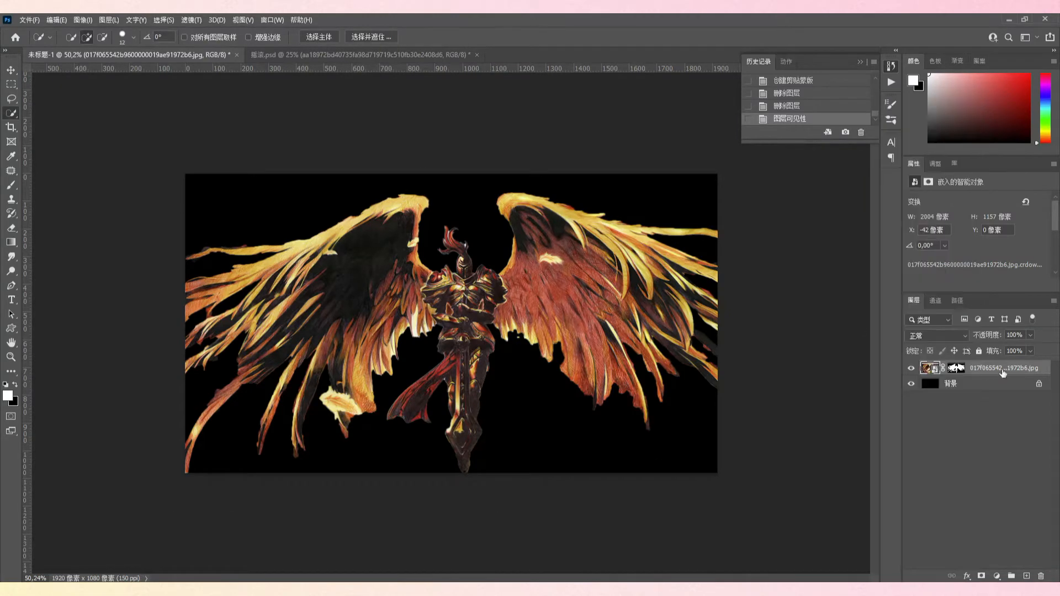
key(ctrl+j)
click(911, 384)
right_click(1000, 373)
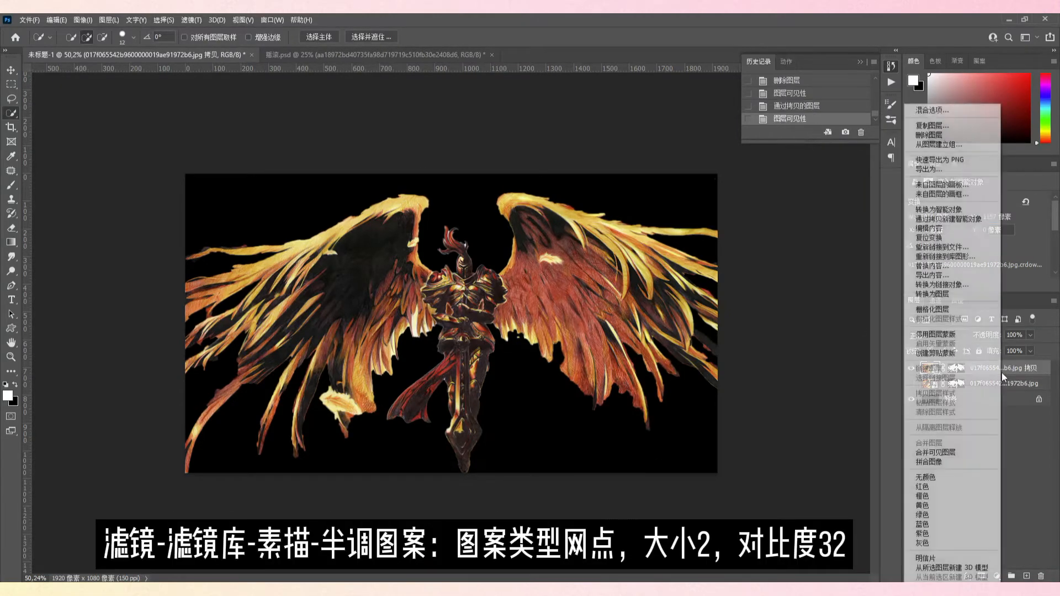
click(932, 210)
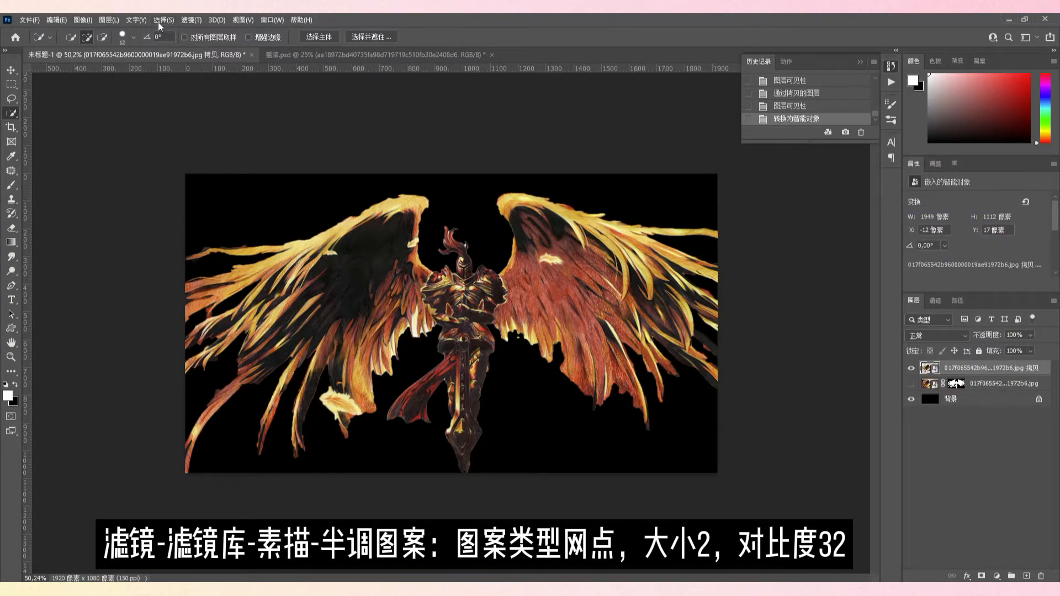
Apply the Halftone Pattern filter to the copy with size 2, contrast 32 and the dot pattern type
click(188, 20)
click(211, 80)
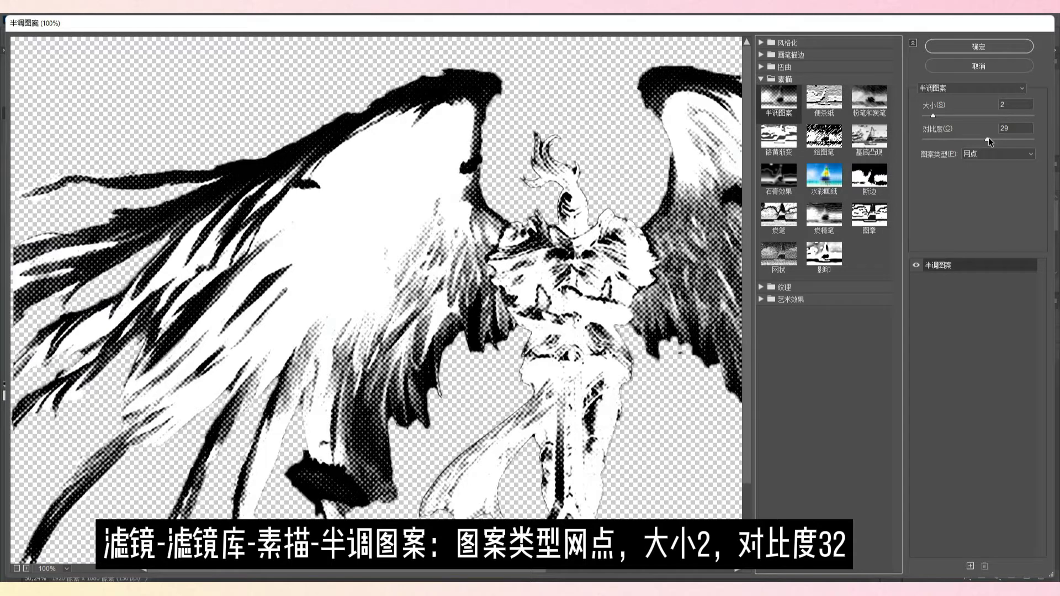
drag(989, 141, 994, 140)
click(967, 45)
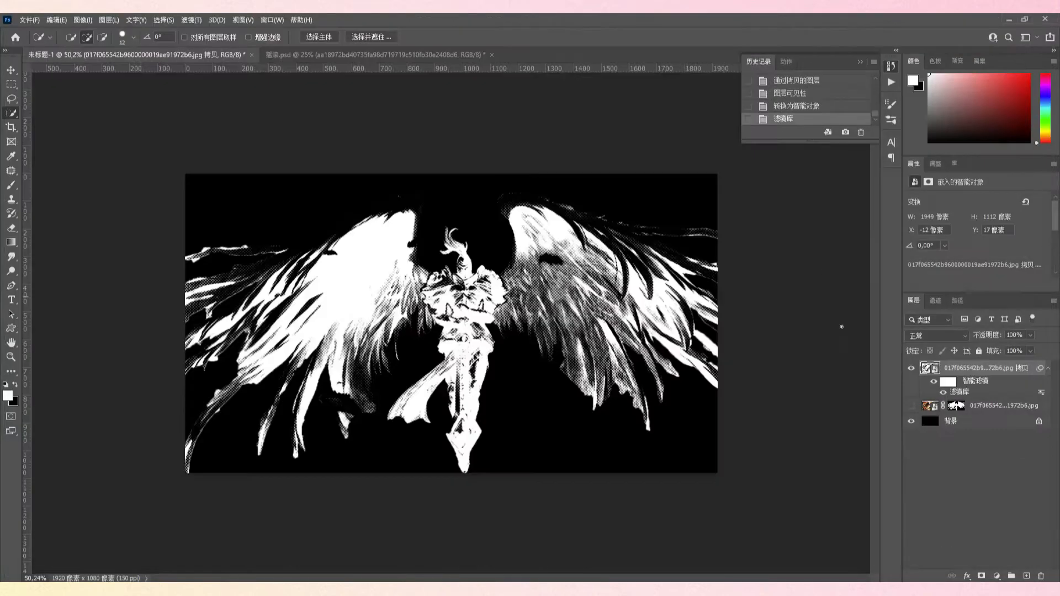
Duplicate the halftone layer and change the new copy's filter to Photocopy with detail 3 and darkness 50
key(ctrl+j)
double_click(967, 393)
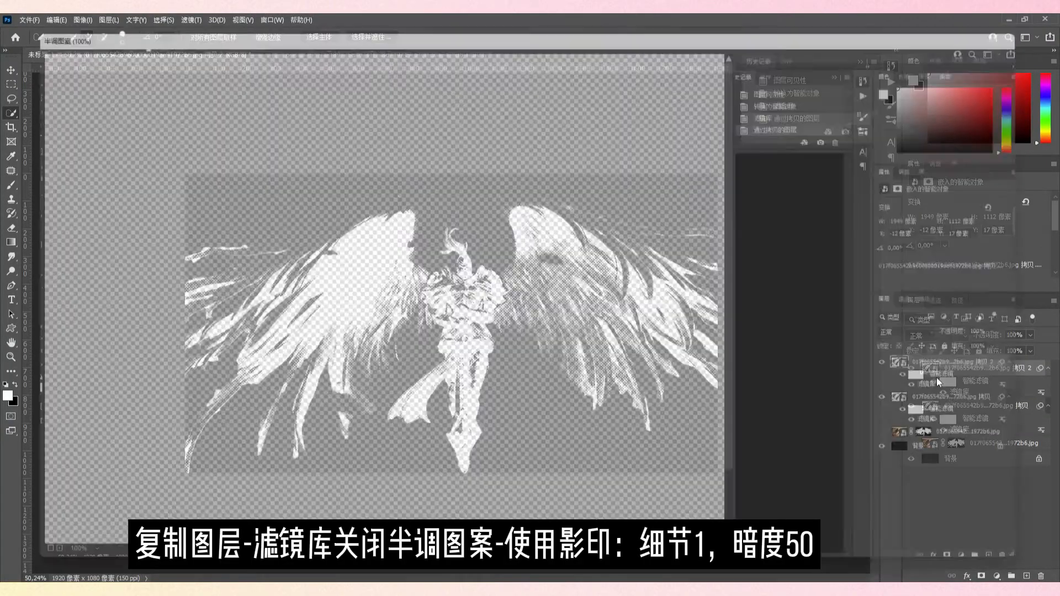
click(915, 266)
click(824, 260)
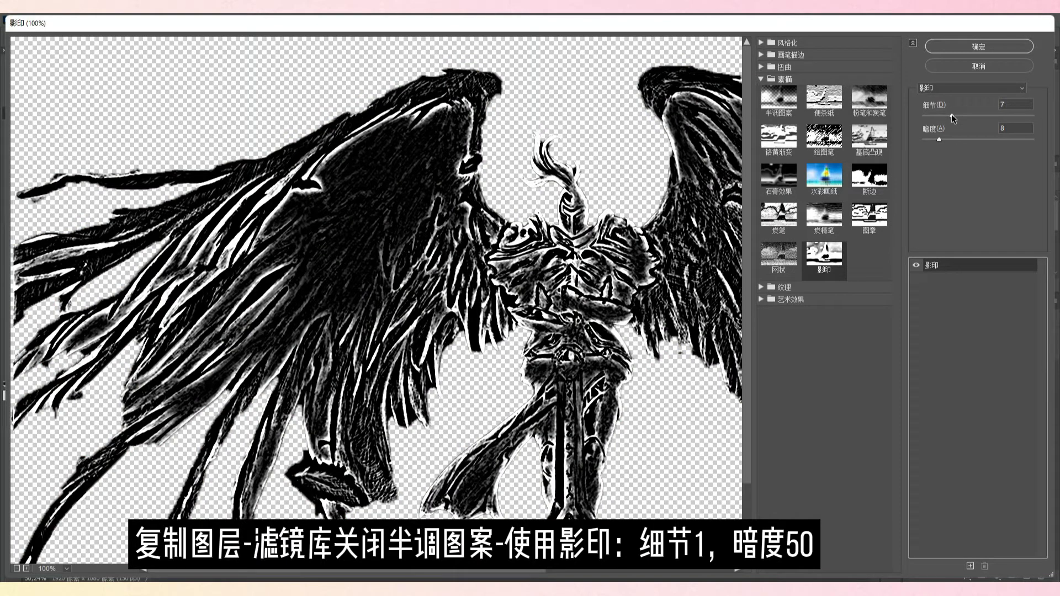
drag(950, 114, 1053, 145)
click(972, 49)
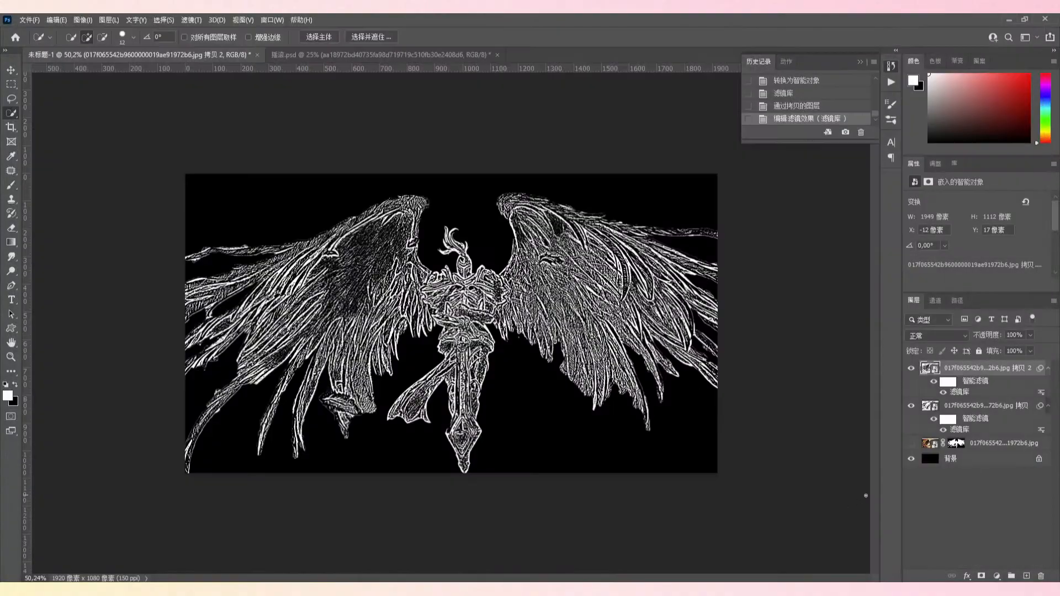
Reduce the Photocopy filter's detail to 1 on the topmost copy
double_click(965, 393)
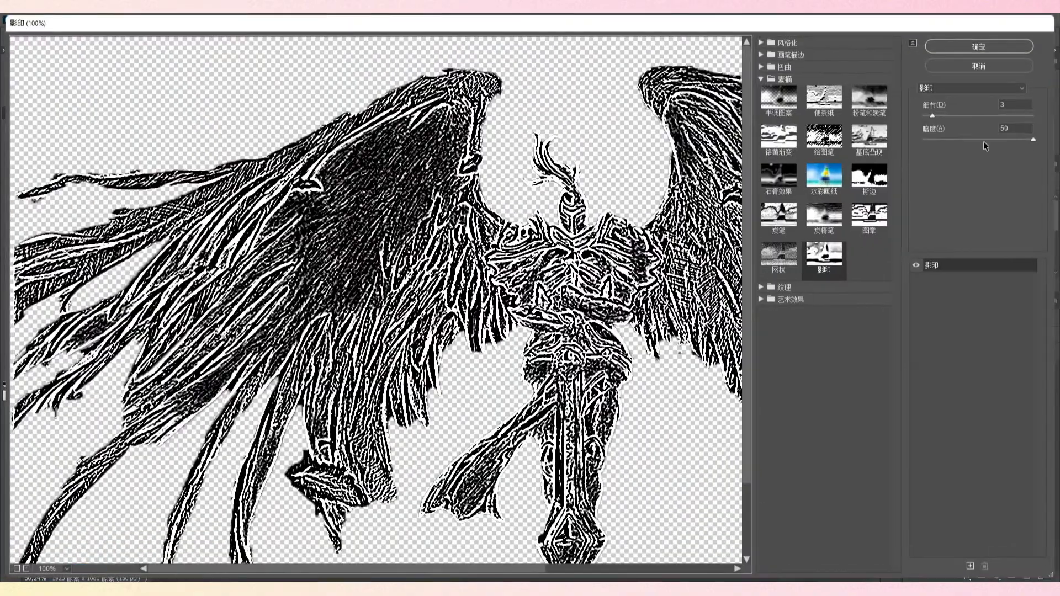
drag(931, 114, 923, 115)
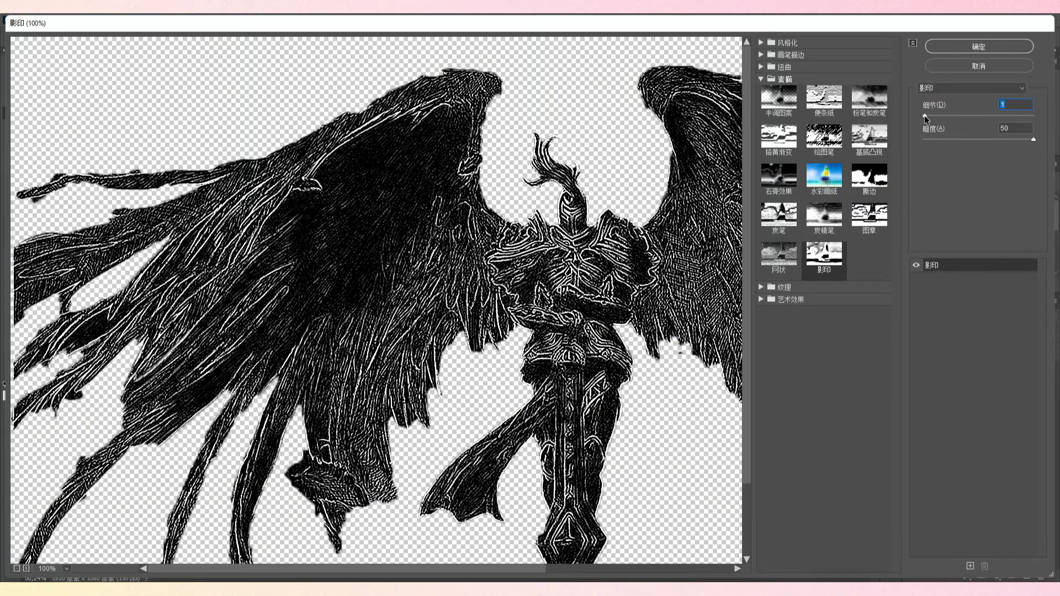
click(979, 46)
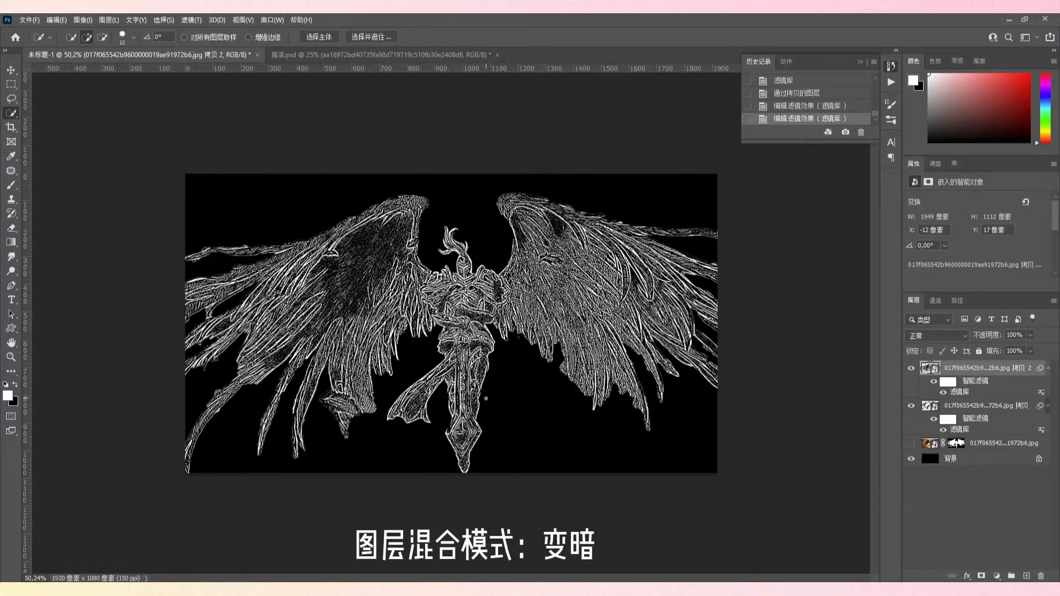
Set the blend mode of both filtered figure copies to Darken
click(1003, 412)
click(937, 335)
click(949, 309)
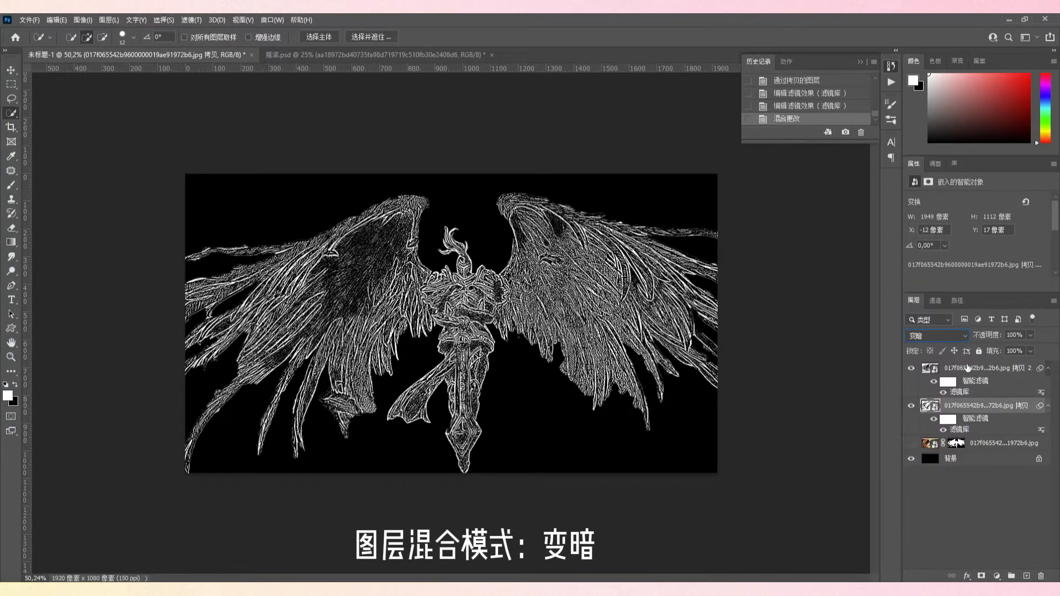
click(967, 369)
click(937, 335)
click(938, 307)
click(984, 407)
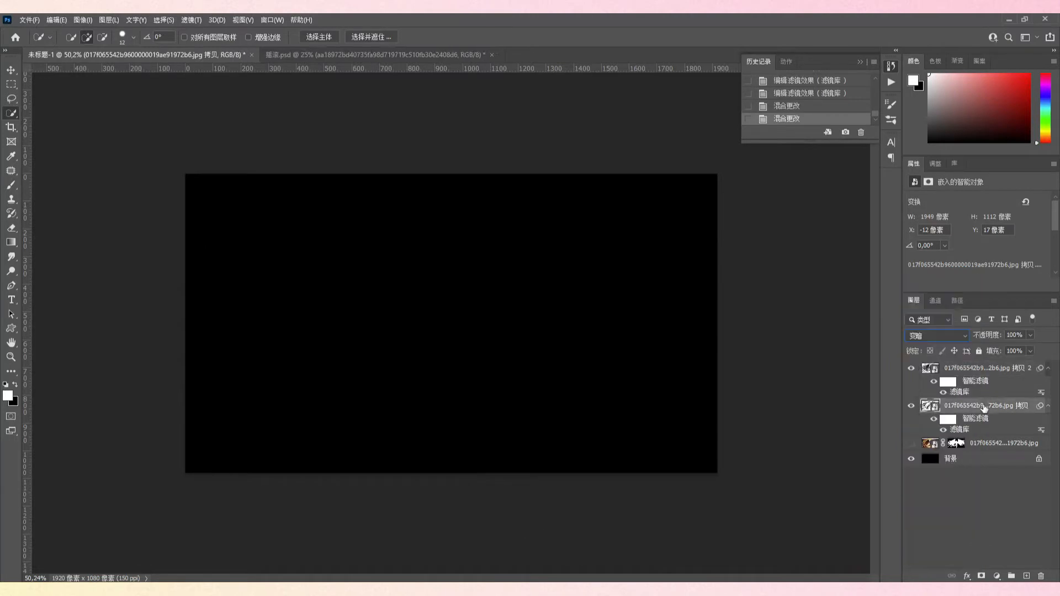
click(978, 374)
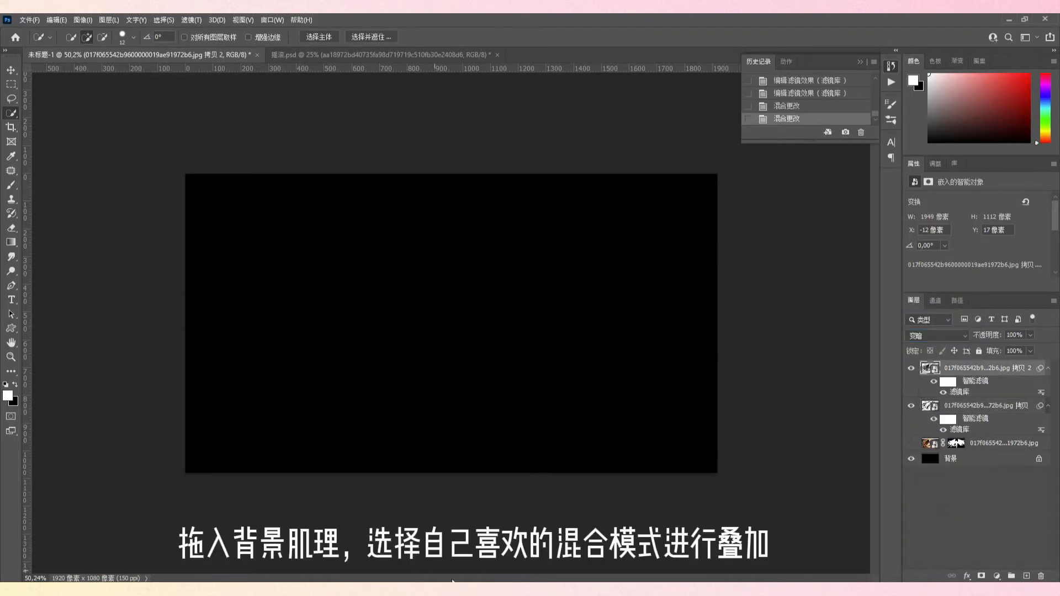
Place the Texturelabs_Paper_151M and Texturelabs_Grunge_224M textures and set the grunge layer's blend mode to Overlay
click(535, 38)
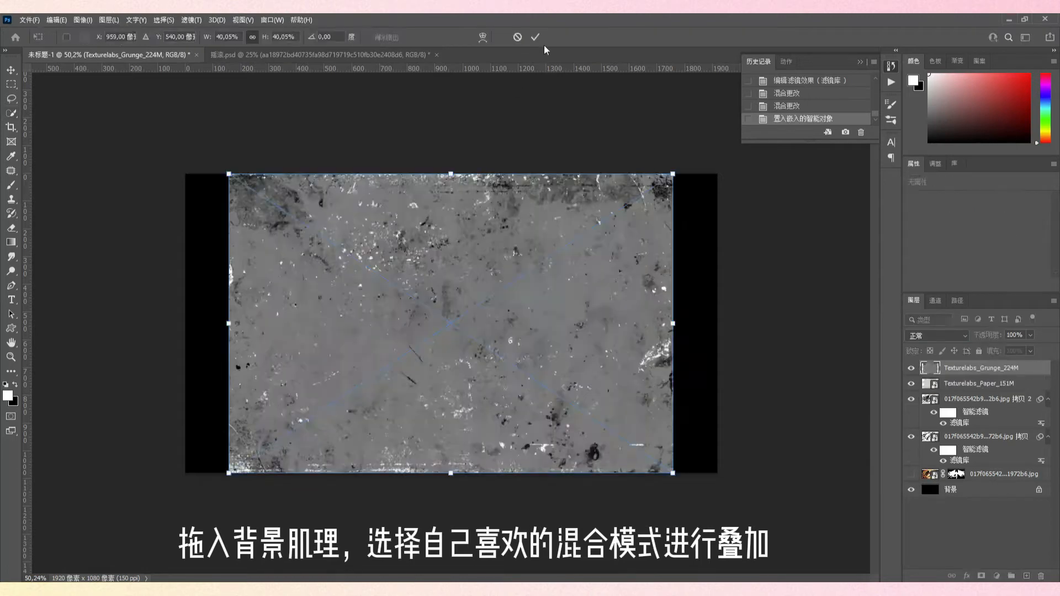
click(535, 38)
mouse_move(956, 369)
mouse_down()
mouse_move(956, 389)
mouse_move(955, 364)
mouse_up()
click(937, 335)
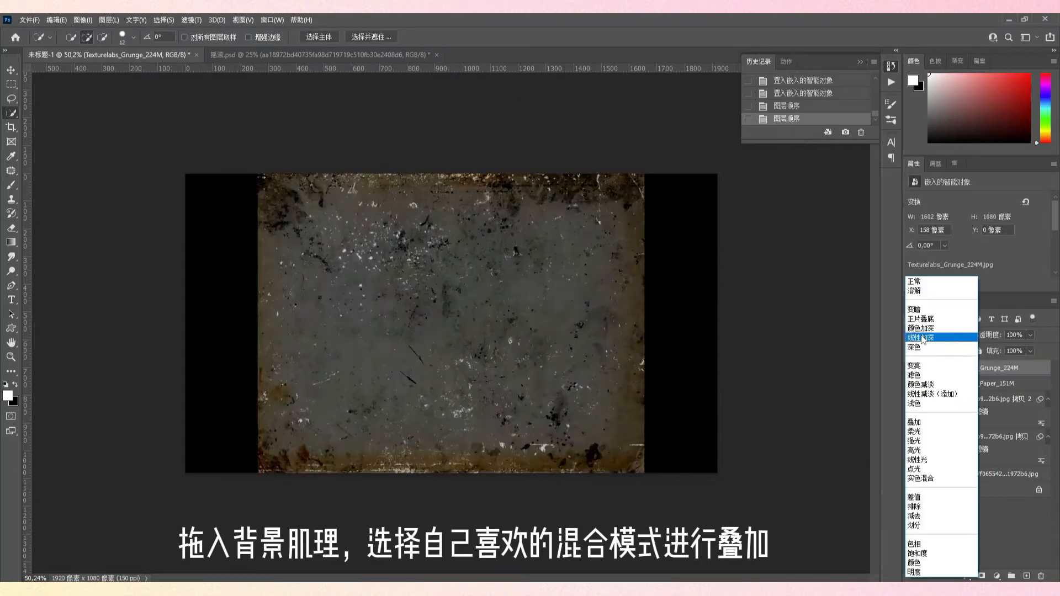
click(930, 424)
Enlarge and reposition the paper and grunge texture layers together to cover the whole canvas
ctrl+click(955, 385)
key(ctrl+t)
drag(673, 473, 781, 547)
drag(738, 529, 653, 489)
drag(699, 505, 762, 550)
key(Return)
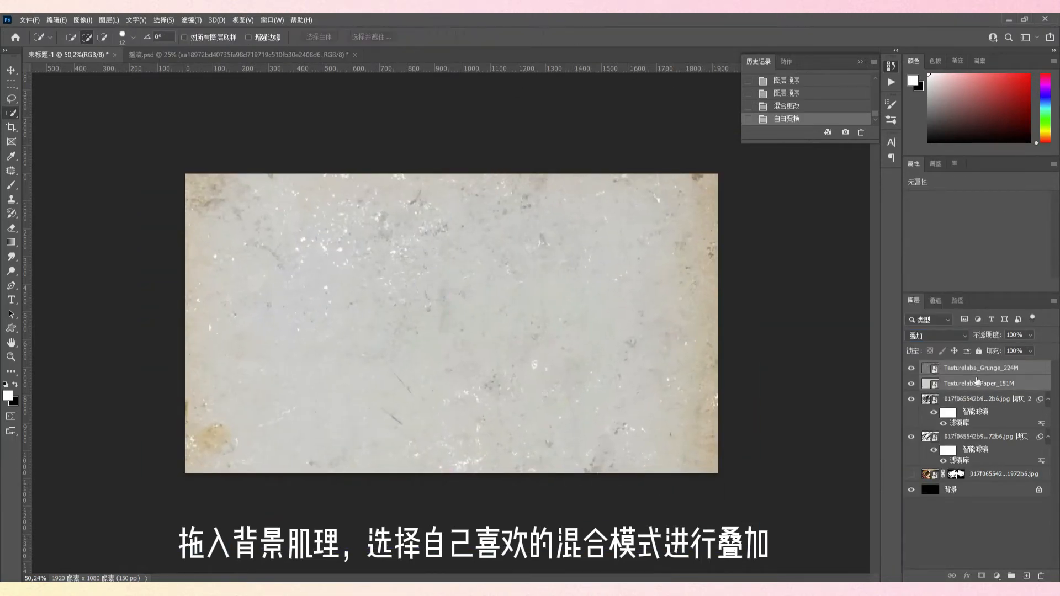
Move both texture layers beneath the filtered figure copies and group them
drag(977, 379, 988, 468)
click(1011, 576)
Set the Photocopy layer's opacity to 50% and group it with the halftone layer
click(955, 367)
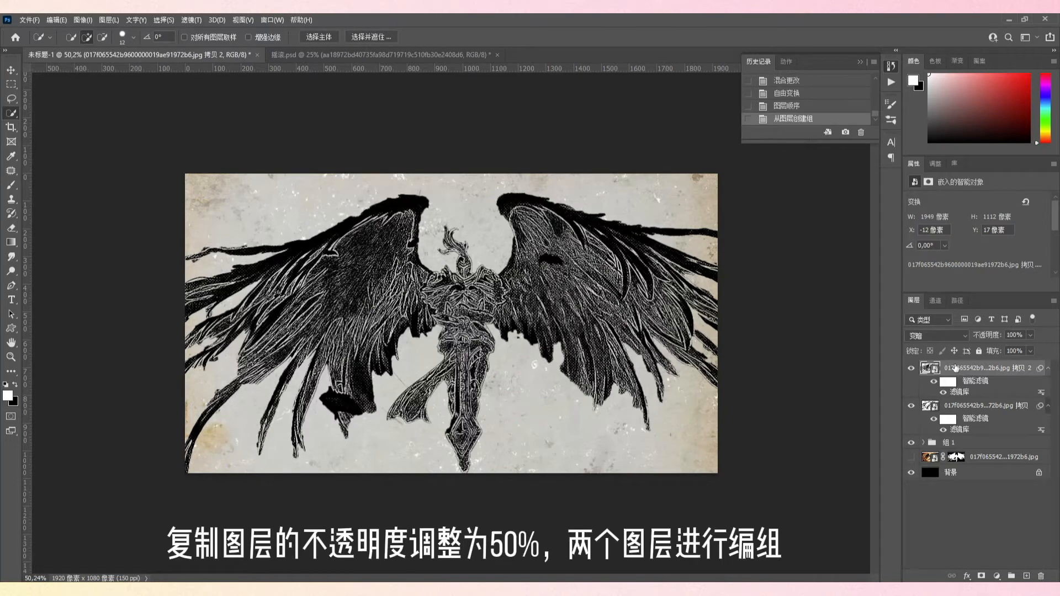
key(5)
click(948, 403)
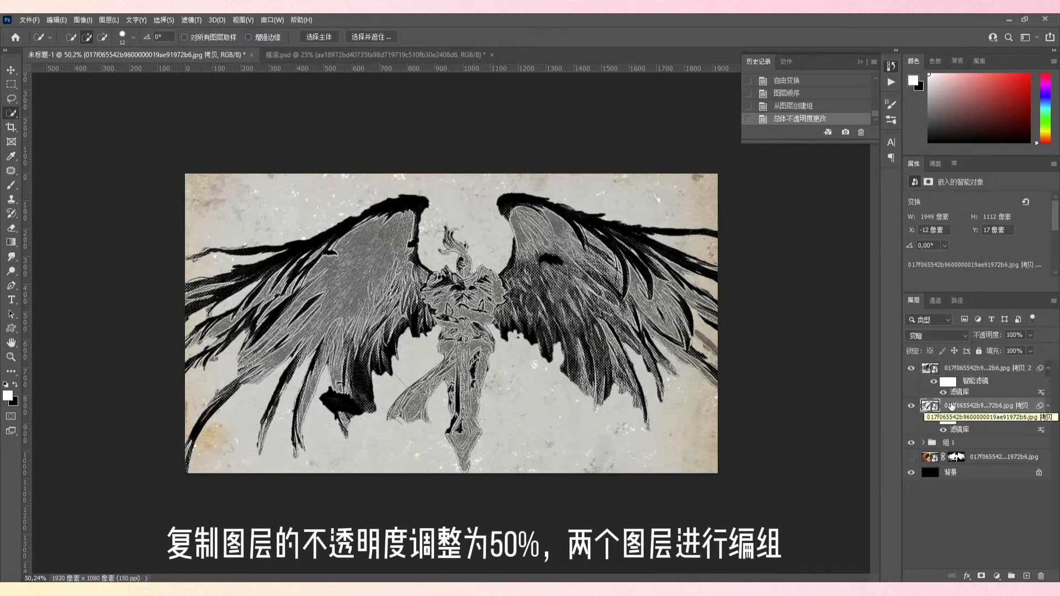
ctrl+click(1002, 370)
key(ctrl+g)
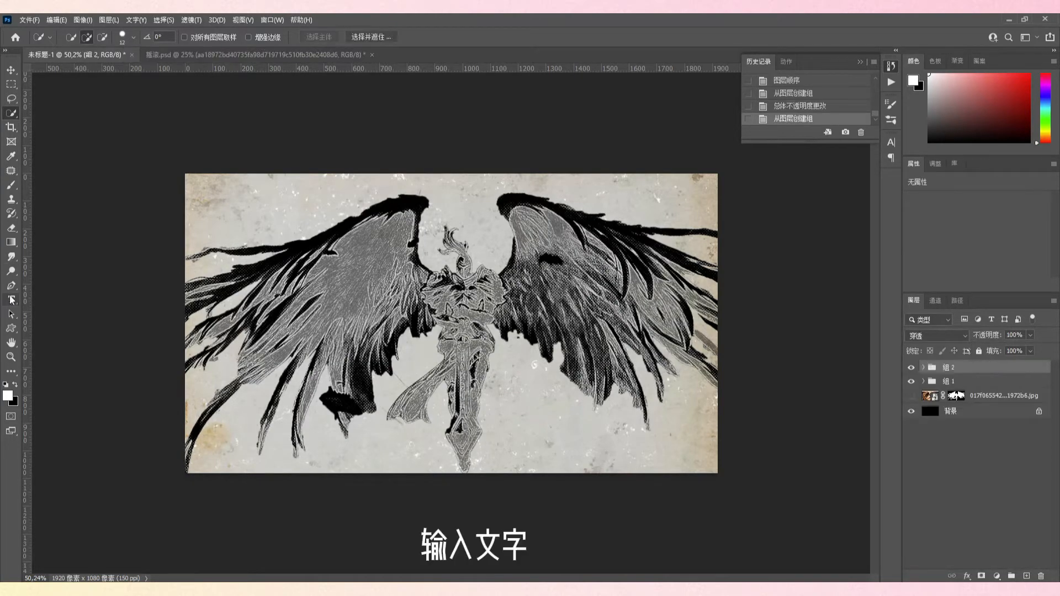
Add the title text "PENTAKILL" over the upper part of the left wing in the Impact Label Reversed font
key(t)
click(257, 221)
click(159, 37)
click(146, 69)
text(PENTAKill)
Enlarge the title text to 133 pt and tighten its letter spacing
key(ctrl+a)
key(ctrl+shift+period)
key(ctrl+shift+period)
key(ctrl+shift+period)
key(ctrl+shift+period)
key(ctrl+shift+period)
key(ctrl+shift+period)
key(ctrl+shift+period)
key(ctrl+shift+period)
key(ctrl+shift+period)
key(ctrl+shift+period)
key(ctrl+shift+period)
key(ctrl+shift+period)
key(ctrl+shift+period)
key(ctrl+shift+period)
key(ctrl+shift+period)
key(ctrl+shift+period)
key(ctrl+shift+period)
key(ctrl+shift+period)
key(ctrl+shift+period)
key(ctrl+shift+period)
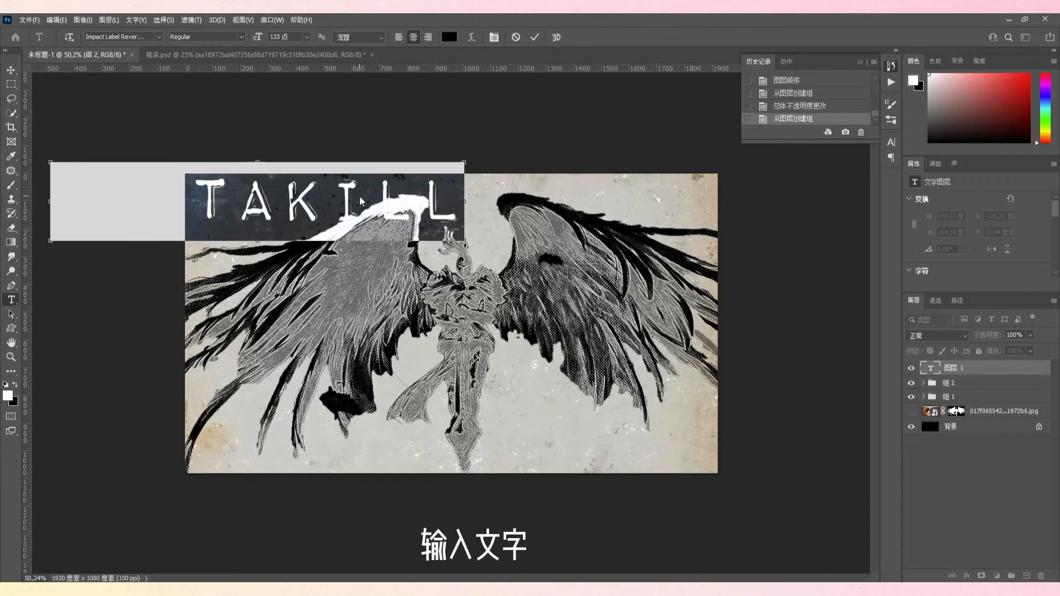
key(alt+Left)
key(alt+Left)
key(alt+Left)
key(alt+Left)
key(alt+Left)
key(ctrl+Return)
Center the title text horizontally on the canvas
key(v)
key(ctrl+a)
click(233, 37)
key(ctrl+d)
Enlarge the title text further until it spans nearly the full canvas width
key(t)
click(454, 210)
key(ctrl+a)
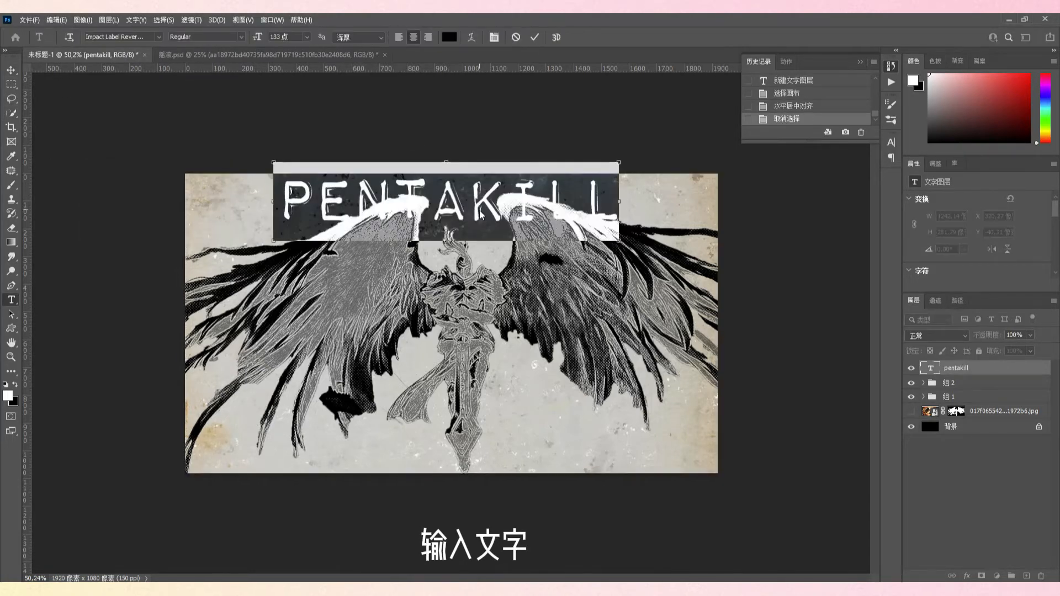
key(ctrl+shift+period)
key(ctrl+shift+period)
key(ctrl+shift+period)
key(ctrl+shift+period)
key(ctrl+shift+period)
key(ctrl+shift+period)
key(ctrl+shift+period)
key(ctrl+shift+period)
key(ctrl+shift+period)
key(ctrl+shift+period)
key(ctrl+shift+period)
key(ctrl+shift+period)
key(ctrl+shift+period)
key(ctrl+shift+period)
key(ctrl+shift+period)
key(ctrl+shift+period)
key(ctrl+shift+period)
key(ctrl+shift+period)
key(ctrl+shift+period)
key(ctrl+shift+period)
click(539, 39)
Align the enlarged title to the canvas's horizontal center and top edge
key(v)
key(ctrl+a)
click(233, 38)
click(290, 37)
key(ctrl+d)
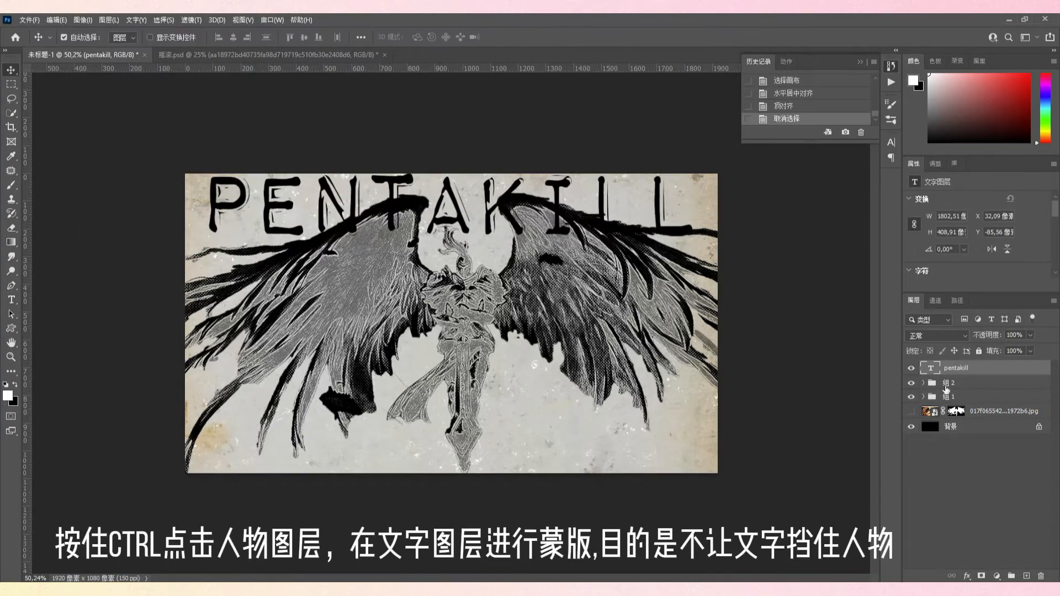
Load the winged figure's outline as a selection and mask it out of the title text so the letters sit behind the figure
click(923, 383)
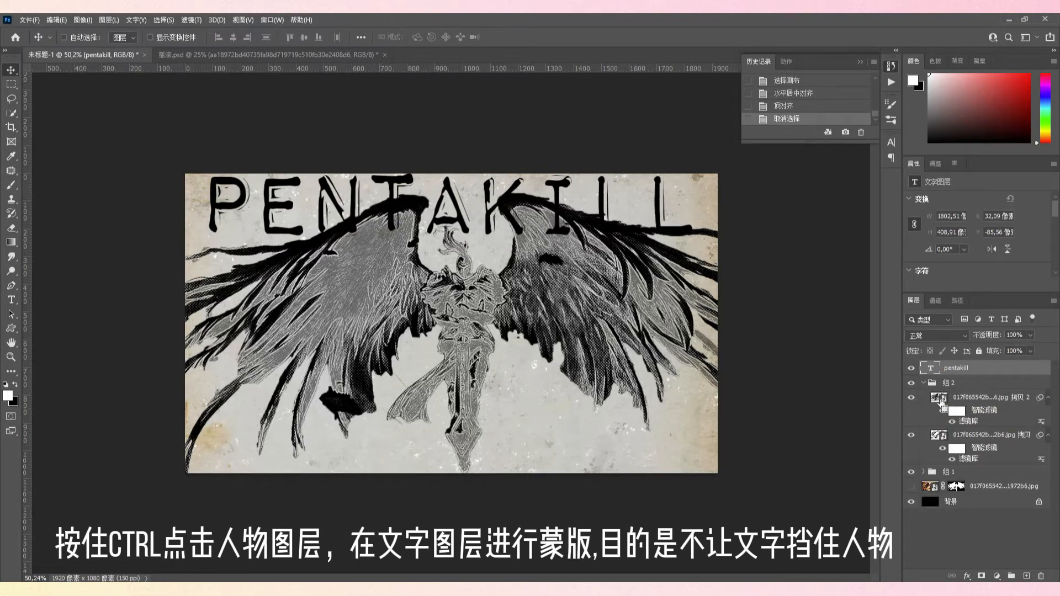
ctrl+click(938, 397)
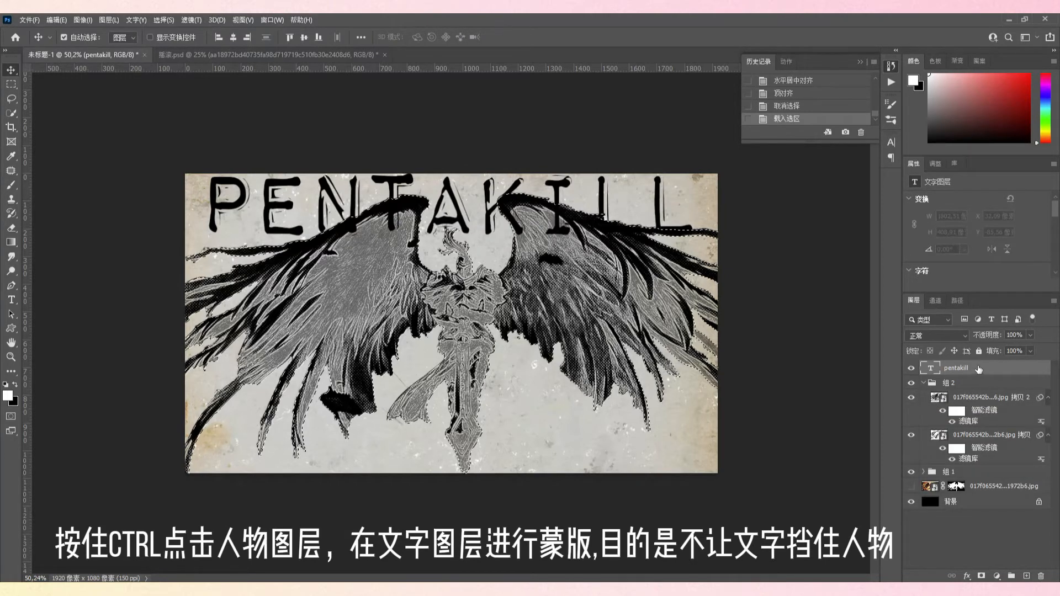
click(981, 576)
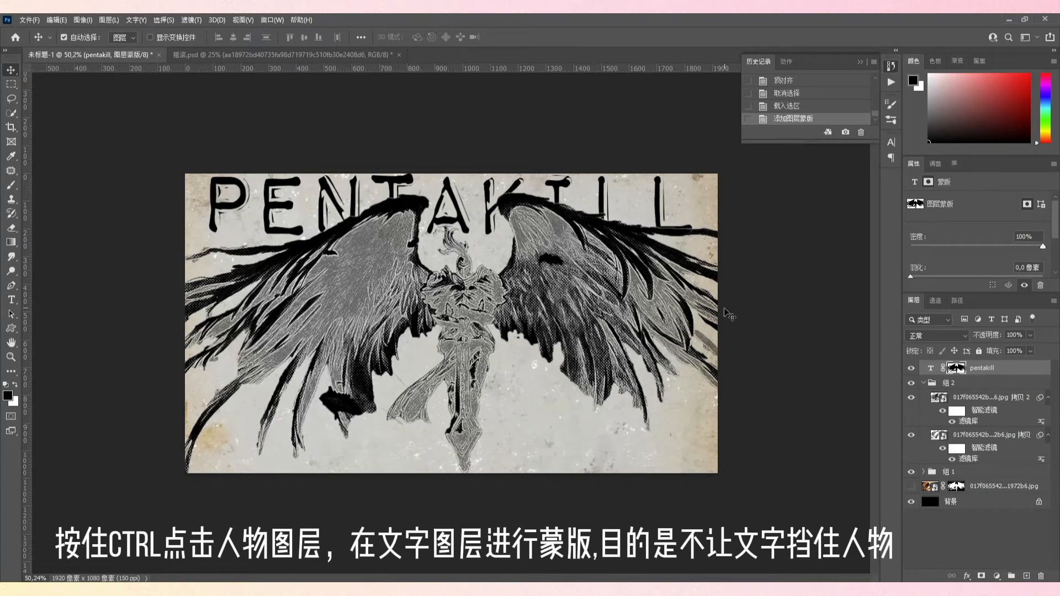
Add the words GRASP, OF, THE and UNDYING as separate text layers in the Broken 15 font
key(ctrl+y)
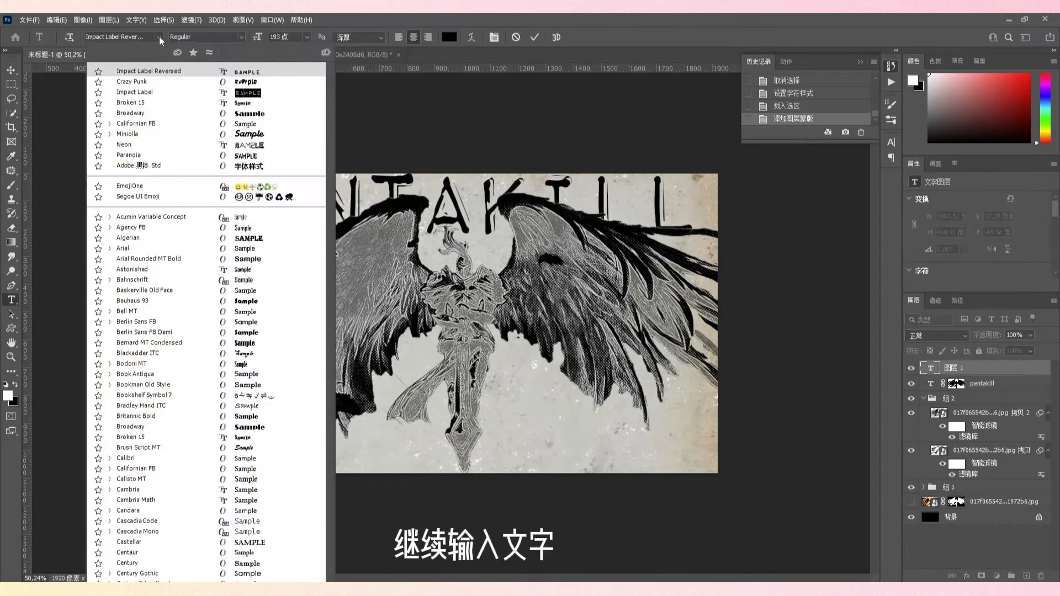
text(GRASP)
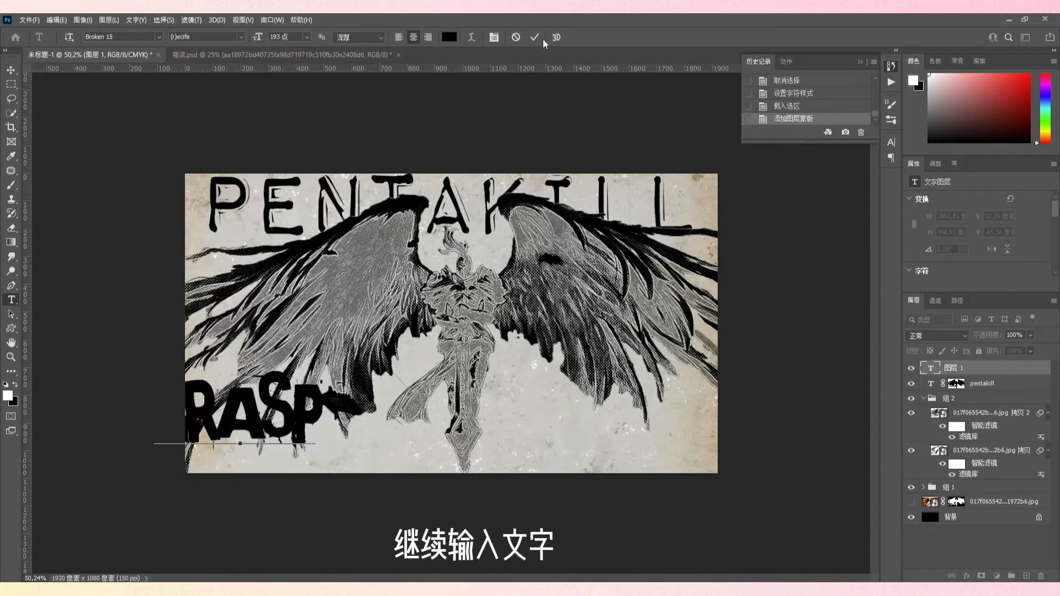
text(OFTHEUNDYING)
Shrink the word GRASP, tilt it upward and place it in the poster's lower left corner
click(260, 412)
key(ctrl+t)
drag(259, 412, 250, 443)
key(Return)
Position OF beside GRASP near the poster's lower edge and widen the letter spacing of OF and THE
click(427, 425)
drag(427, 425, 415, 444)
key(ctrl+a)
key(alt+Right)
click(524, 398)
key(ctrl+a)
key(alt+Right)
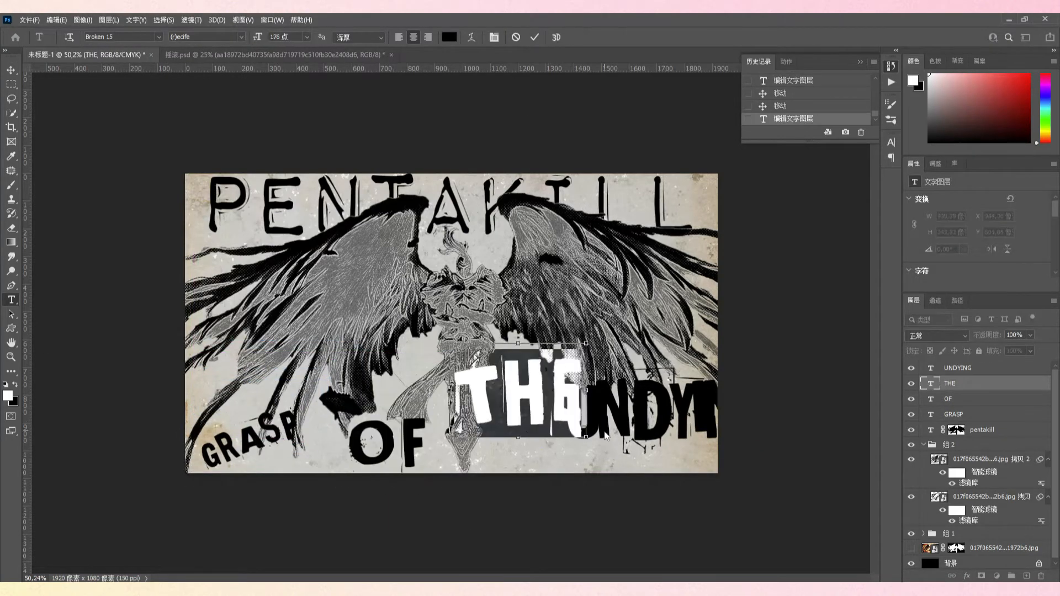
Reduce the size of the word UNDYING and move it to the poster's lower right corner
click(688, 425)
key(ctrl+a)
key(ctrl+shift+comma)
key(ctrl+shift+comma)
click(11, 70)
drag(688, 420, 657, 440)
Scale down the words THE and UNDYING and tilt both slightly downward
click(525, 403)
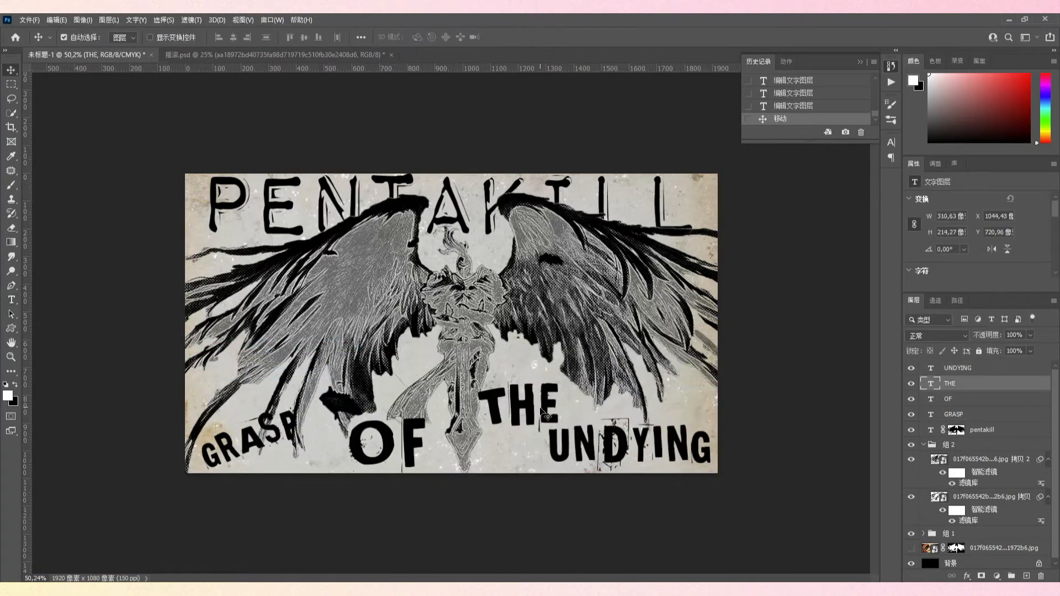
key(ctrl+t)
drag(564, 368, 558, 395)
click(585, 37)
key(Return)
click(629, 444)
key(ctrl+t)
drag(712, 474, 697, 466)
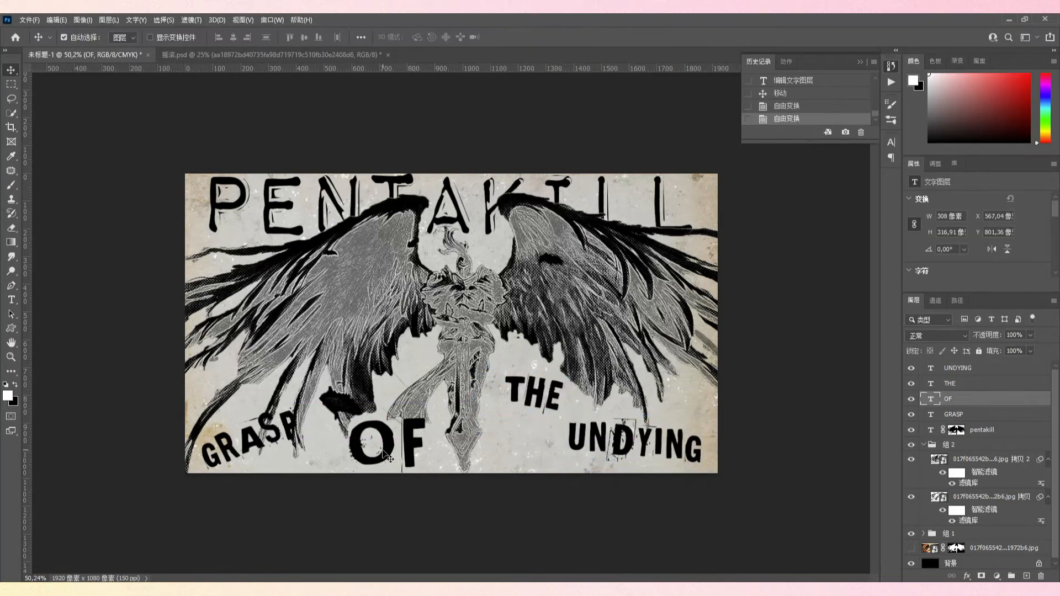
Shrink the words OF and GRASP and shift UNDYING inward from the poster's right edge
drag(427, 473, 409, 464)
drag(635, 445, 614, 445)
key(ctrl+t)
drag(306, 477, 289, 465)
click(383, 443)
key(ctrl+t)
Scale THE to about 66% with a tilt of about 16°, and move THE, OF and GRASP closer to the sword tip
click(535, 391)
key(ctrl+t)
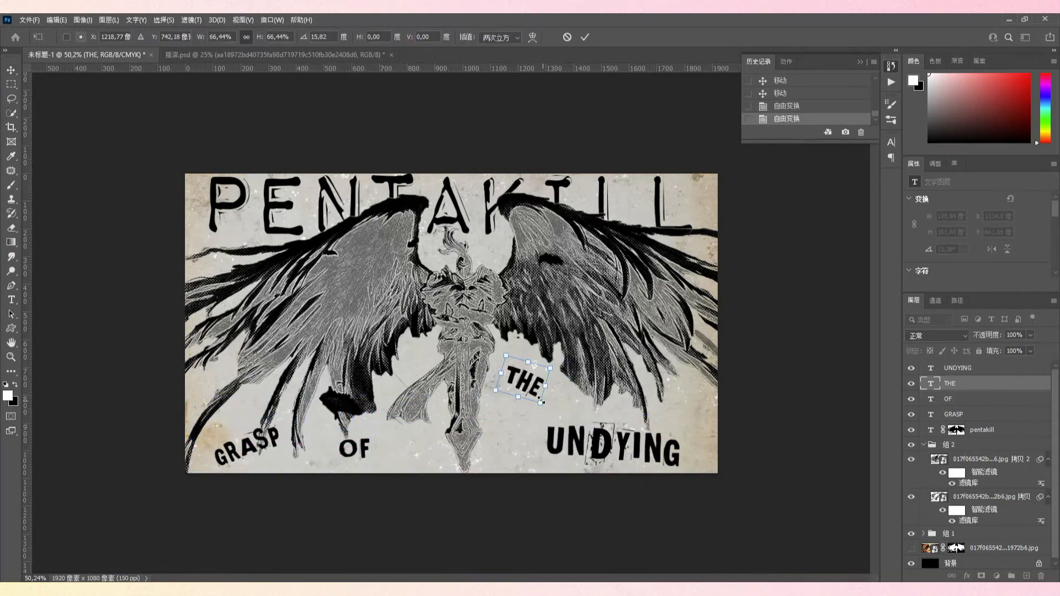
drag(525, 386, 513, 429)
drag(355, 449, 382, 449)
drag(248, 443, 272, 446)
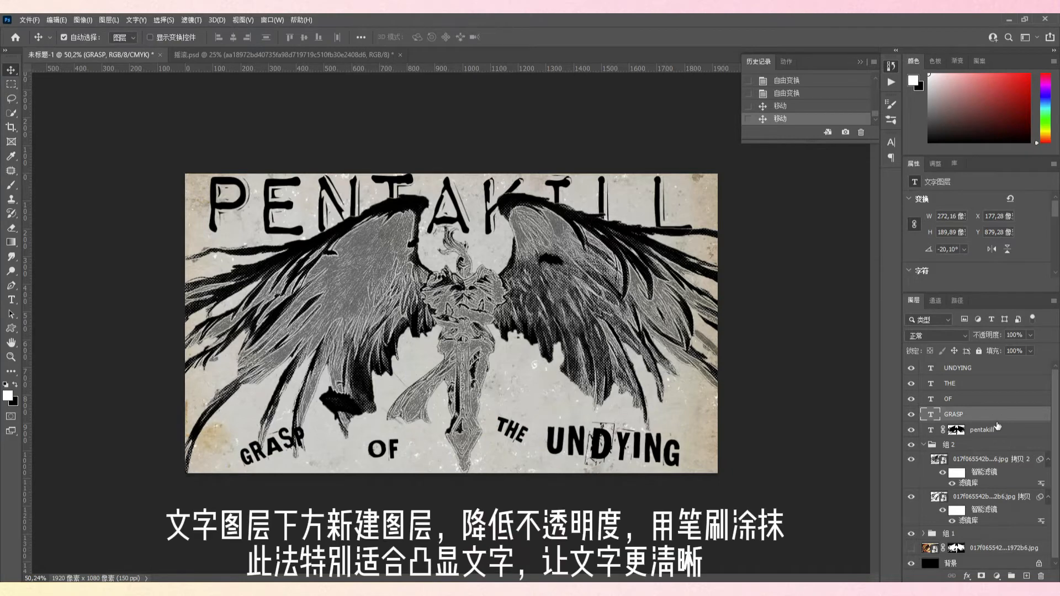
Create a new empty layer above group 2, directly beneath all the text layers
click(987, 435)
click(953, 447)
click(1027, 576)
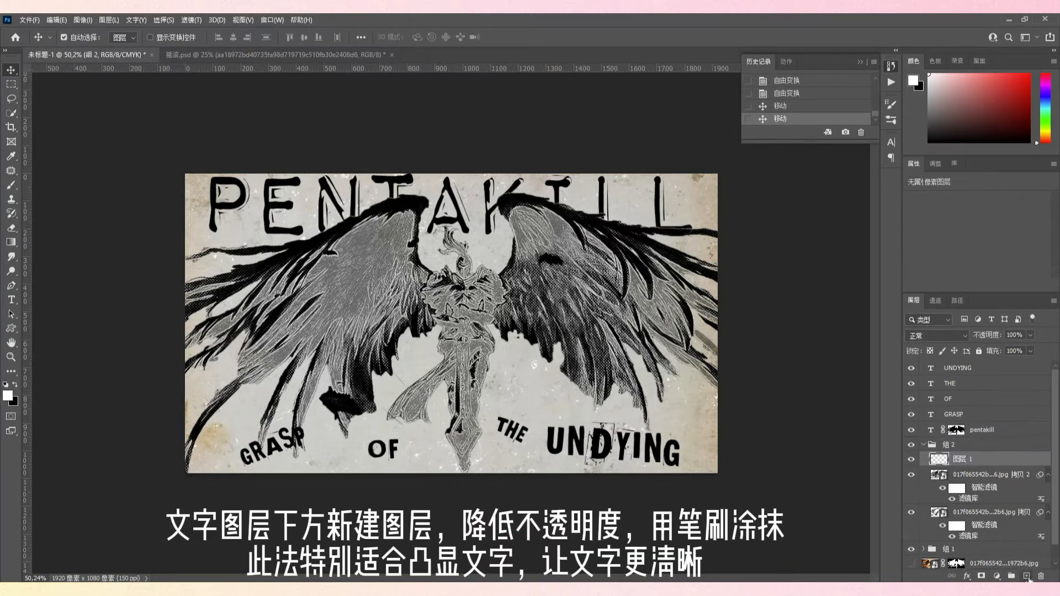
mouse_move(964, 459)
mouse_down()
mouse_move(964, 442)
mouse_move(975, 452)
mouse_up()
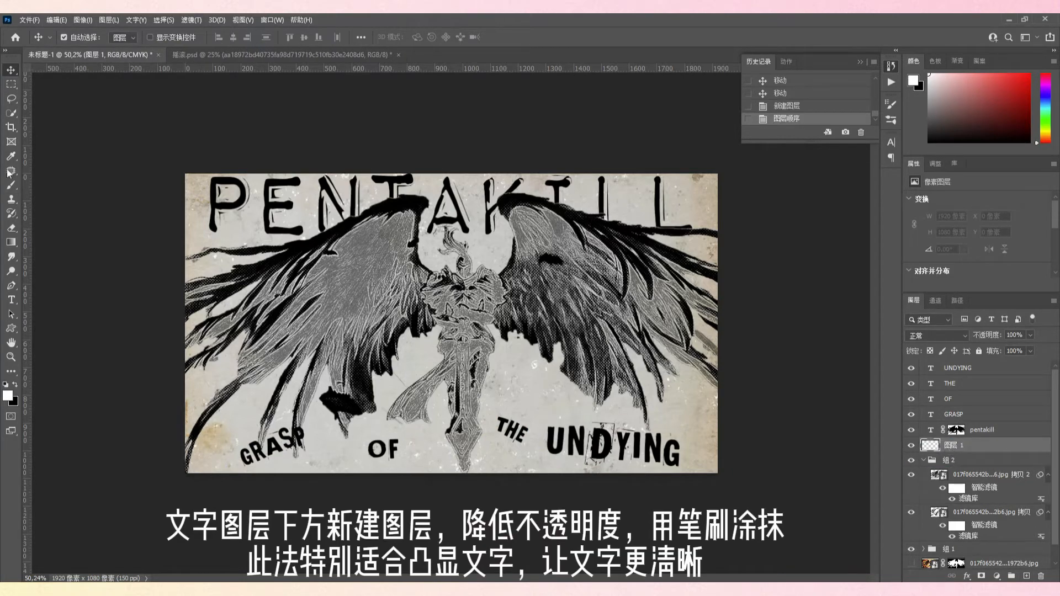
Paint white grunge brush marks at 40% opacity behind the words along the poster's lower edge
click(11, 187)
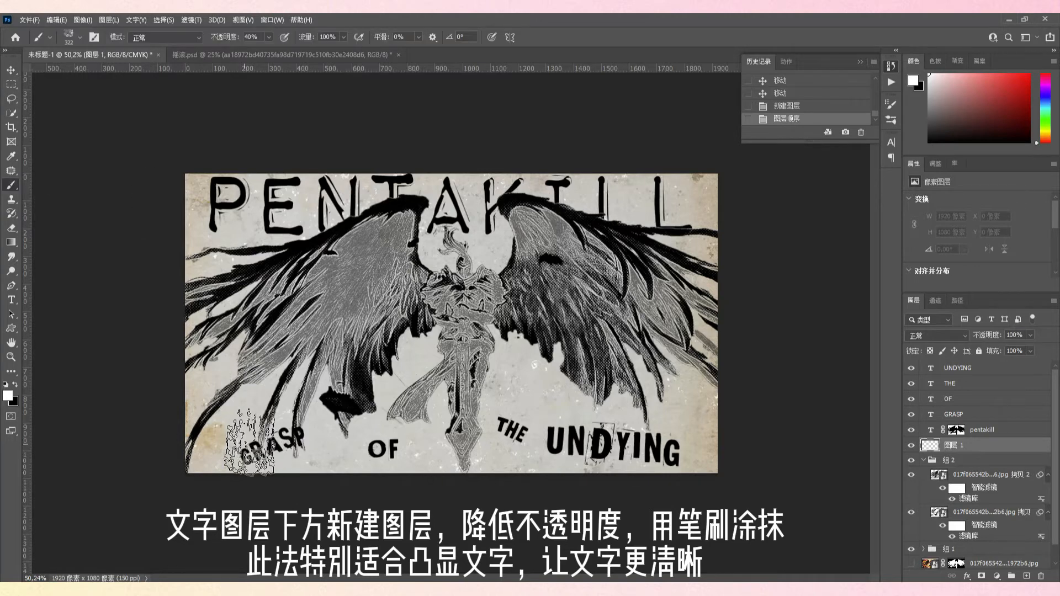
click(296, 444)
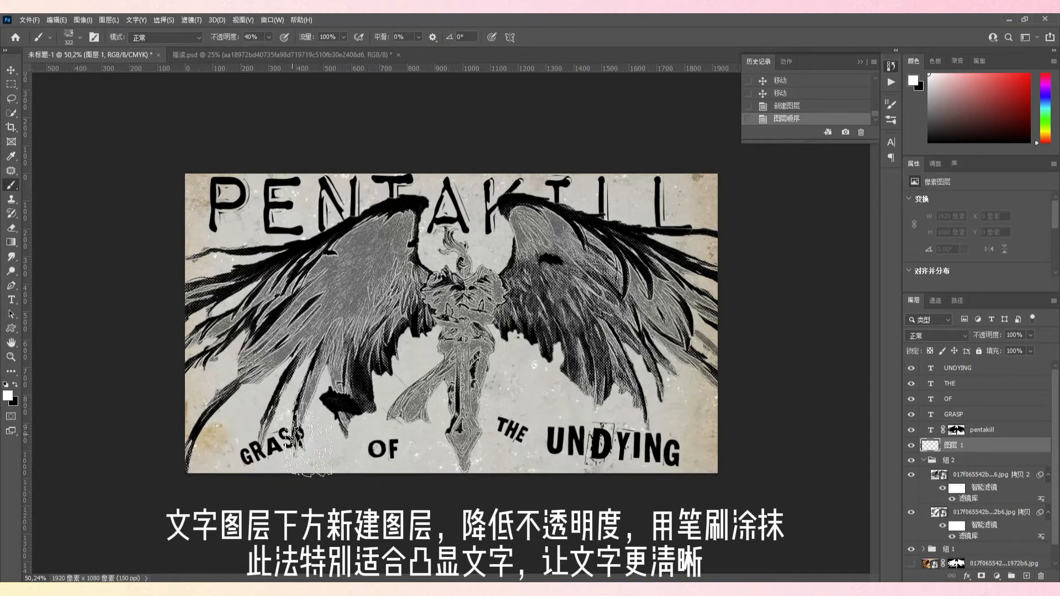
click(252, 448)
click(409, 454)
click(468, 443)
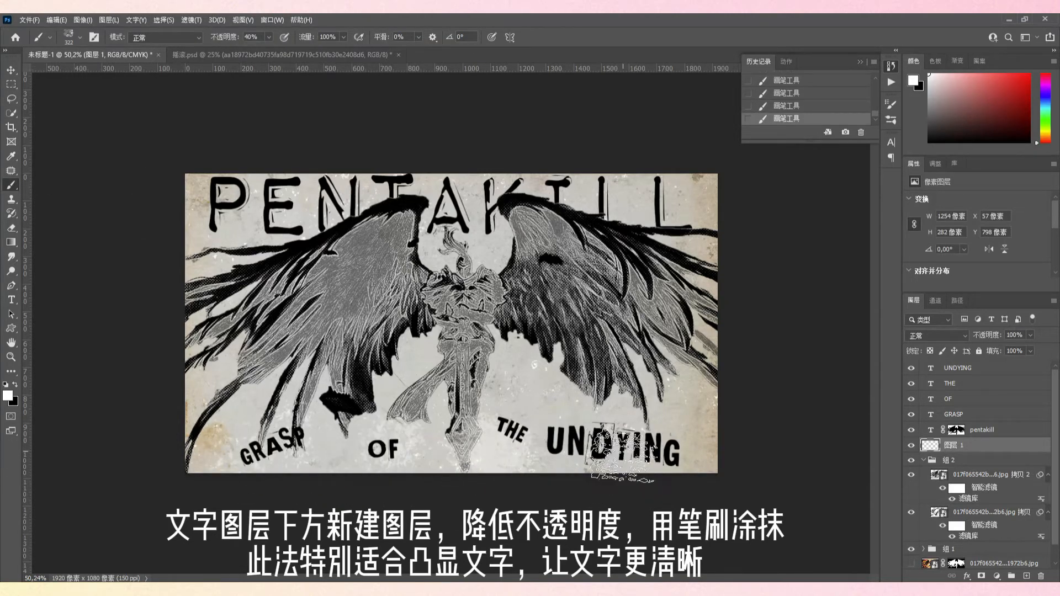
click(664, 458)
click(581, 437)
click(657, 453)
click(499, 419)
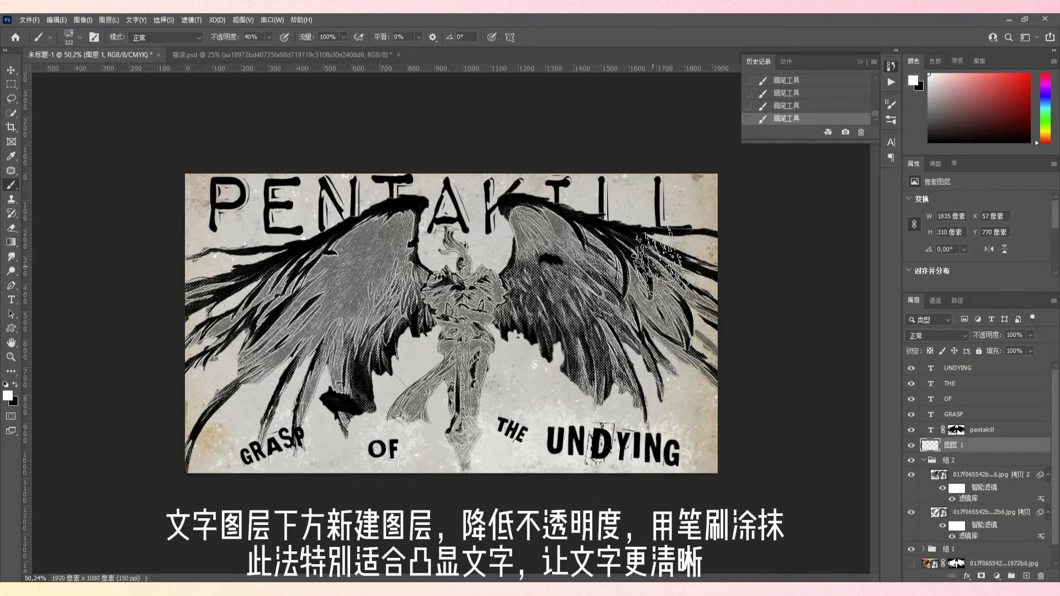
Paint the same white grunge marks behind the PENTAKILL title across the poster's upper edge
click(683, 265)
click(610, 232)
click(671, 186)
click(545, 205)
click(426, 203)
click(480, 219)
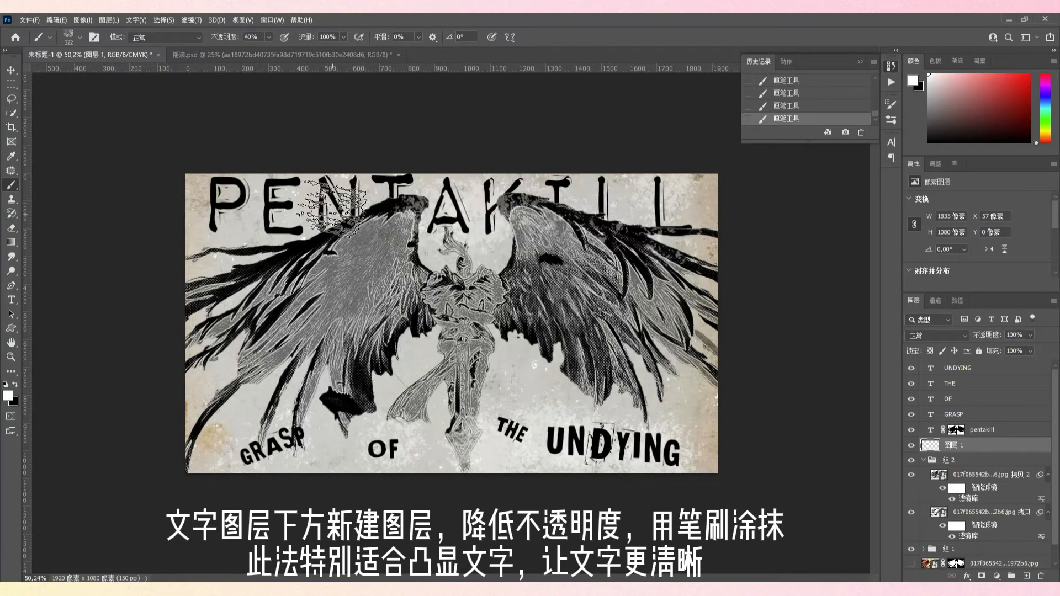
click(332, 216)
click(262, 207)
click(213, 200)
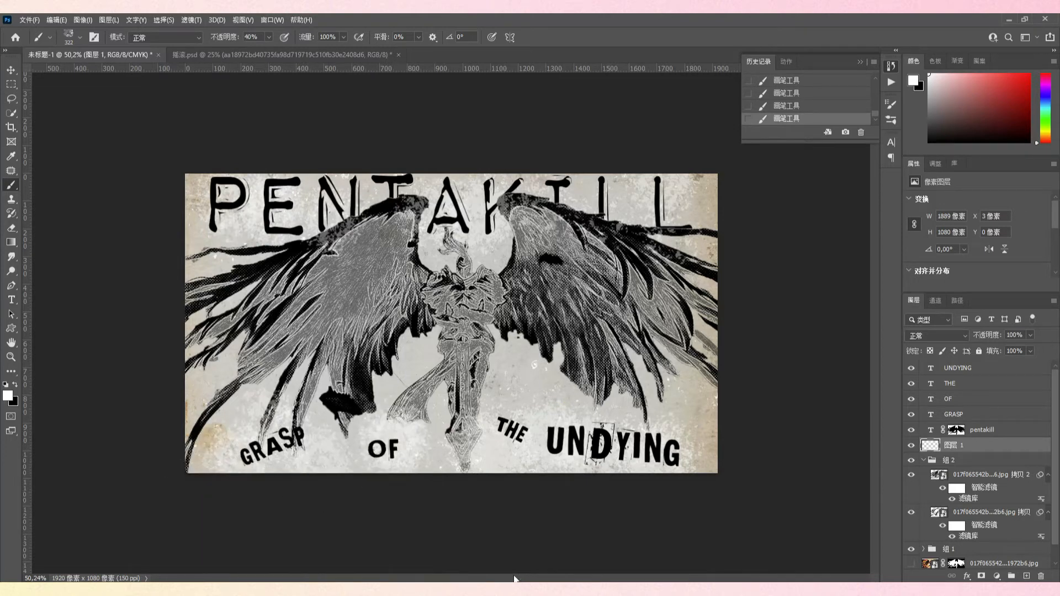
Split the painted layer's underlying-layer white blend slider to about 208 so the background texture shows through
scroll(992, 538, down, 1)
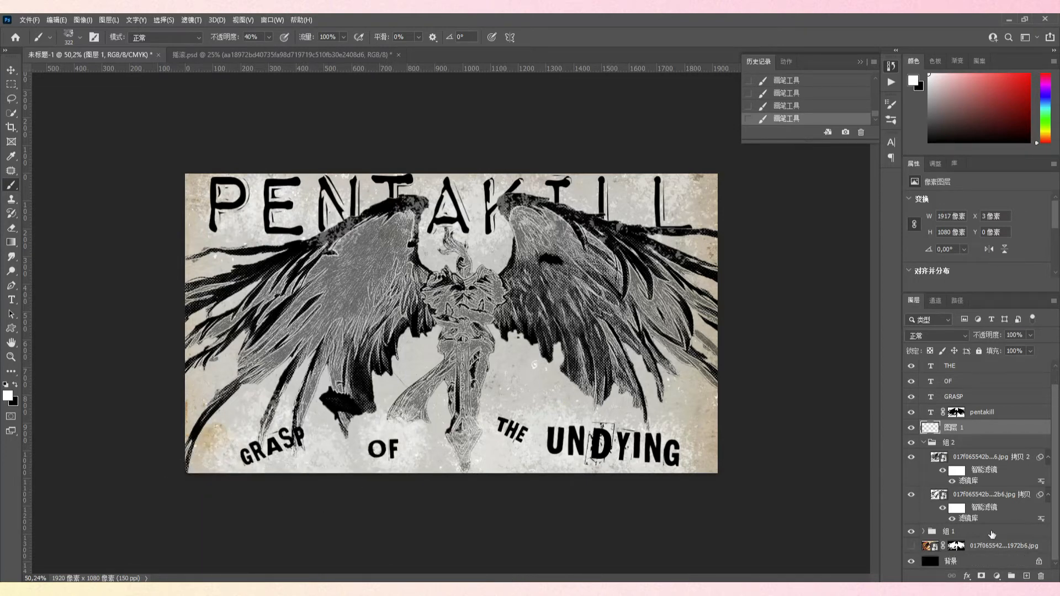
double_click(1031, 427)
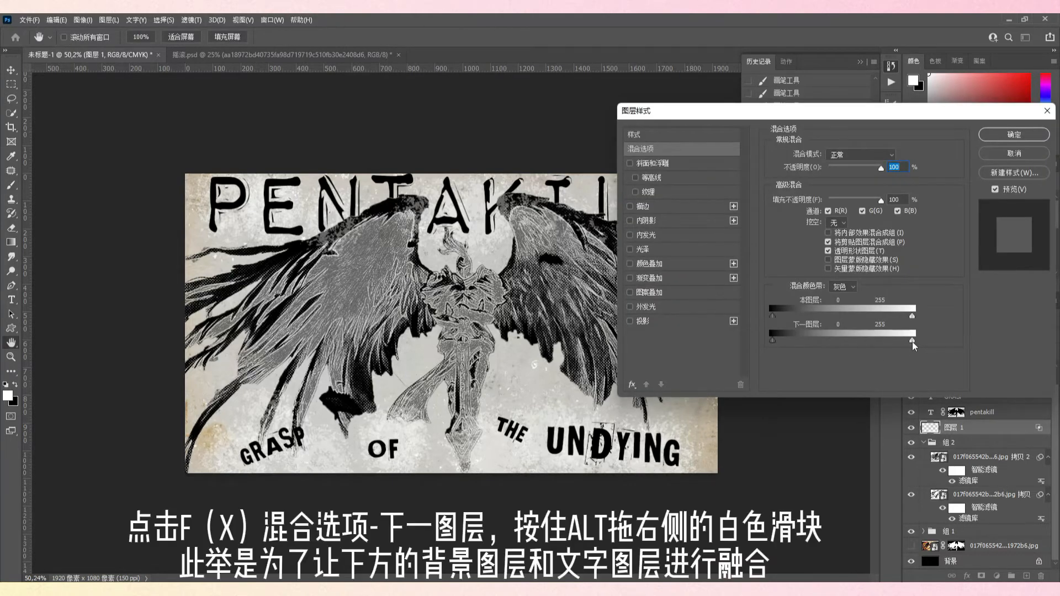
key(alt)
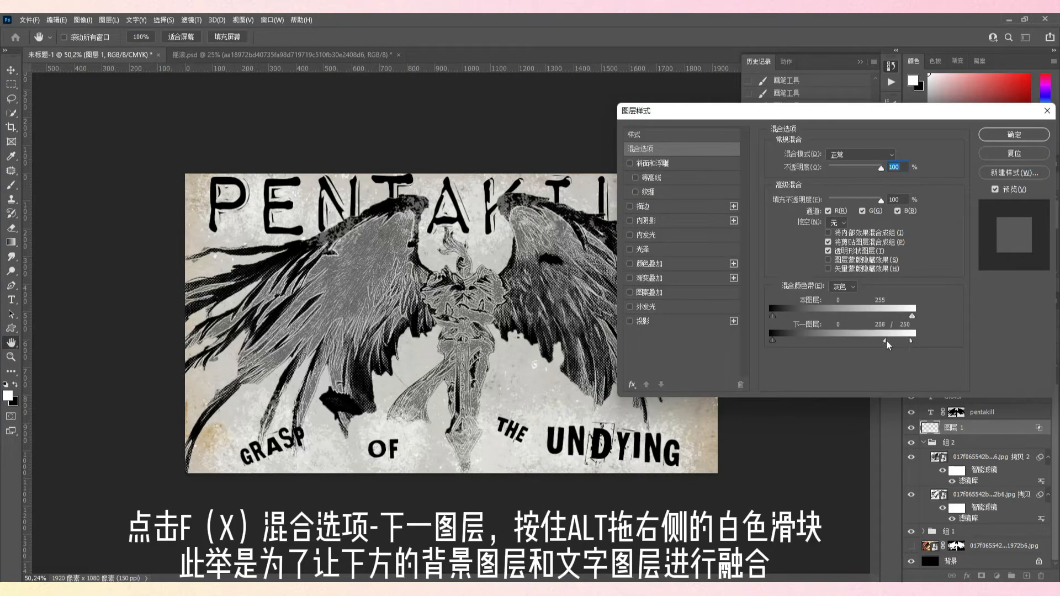
key(Return)
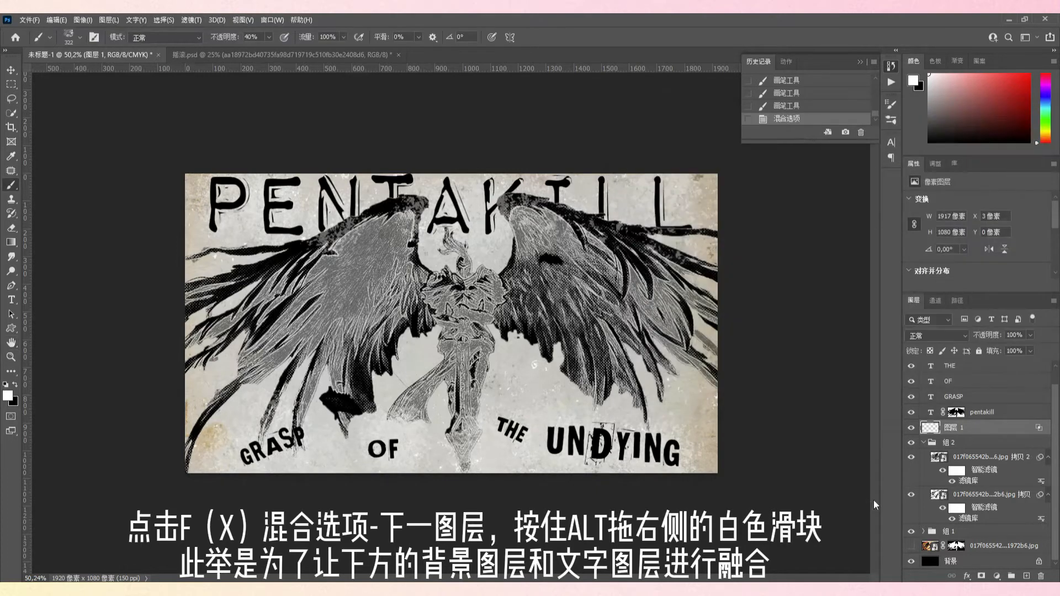
Split the underlying-layer white blend slider of the lower figure copy in group 2 to about 205 / 255
click(1034, 499)
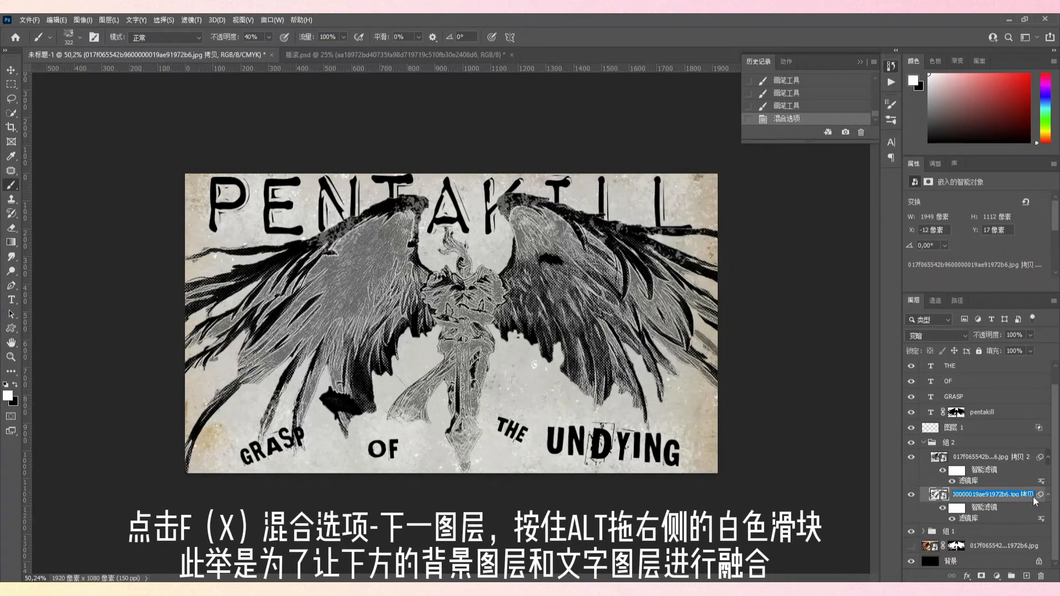
double_click(1034, 505)
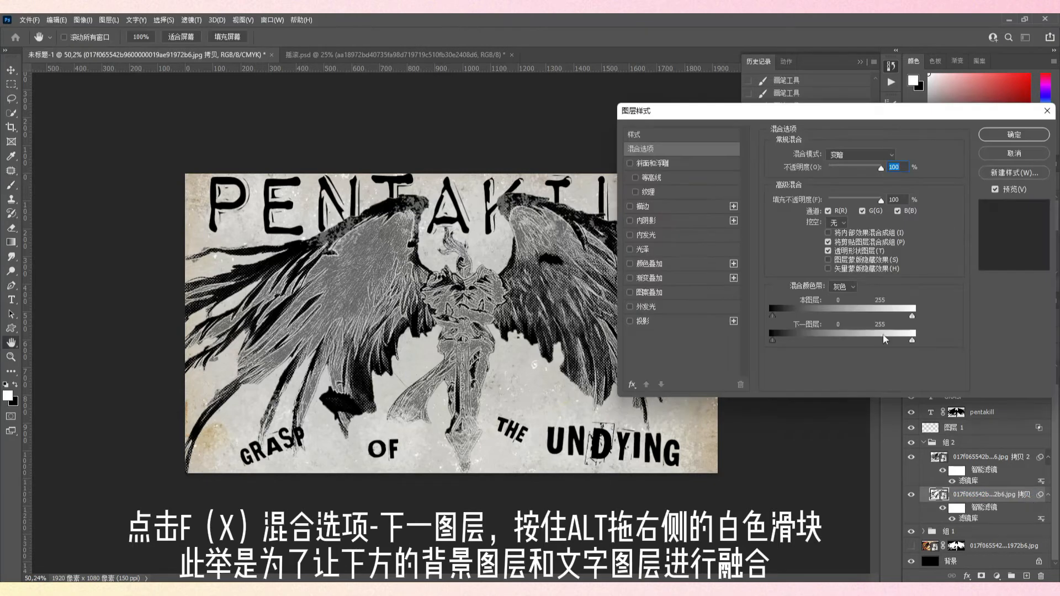
key(alt)
drag(910, 340, 885, 340)
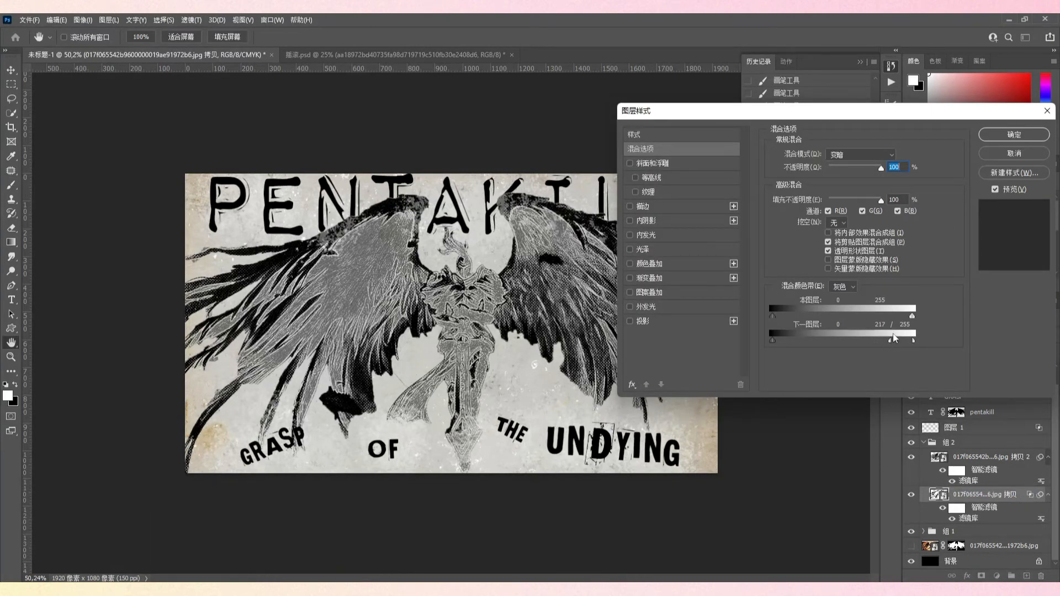
click(1021, 139)
double_click(1031, 462)
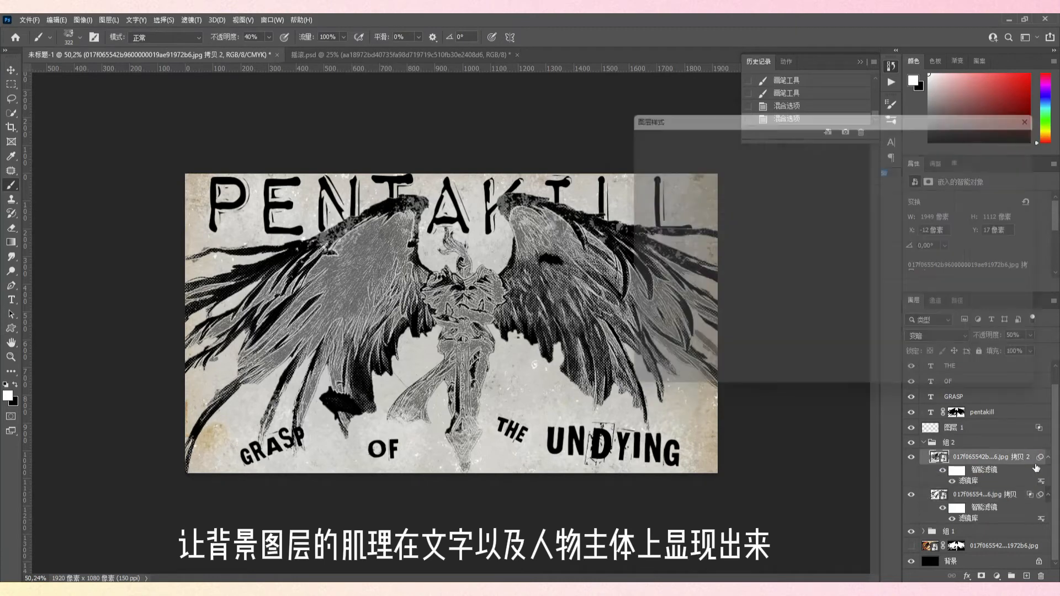
mouse_move(912, 340)
mouse_down()
mouse_move(885, 340)
mouse_move(911, 341)
mouse_move(903, 339)
mouse_up()
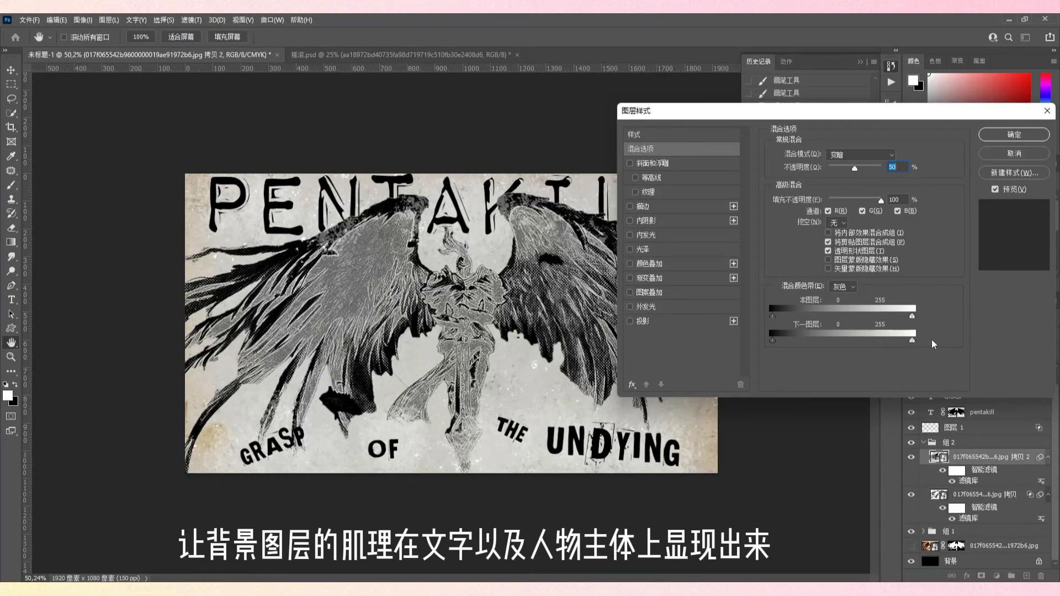
key(Return)
Fine-tune the lower figure copy's underlying-layer white blend split and accept the blending options
double_click(1029, 500)
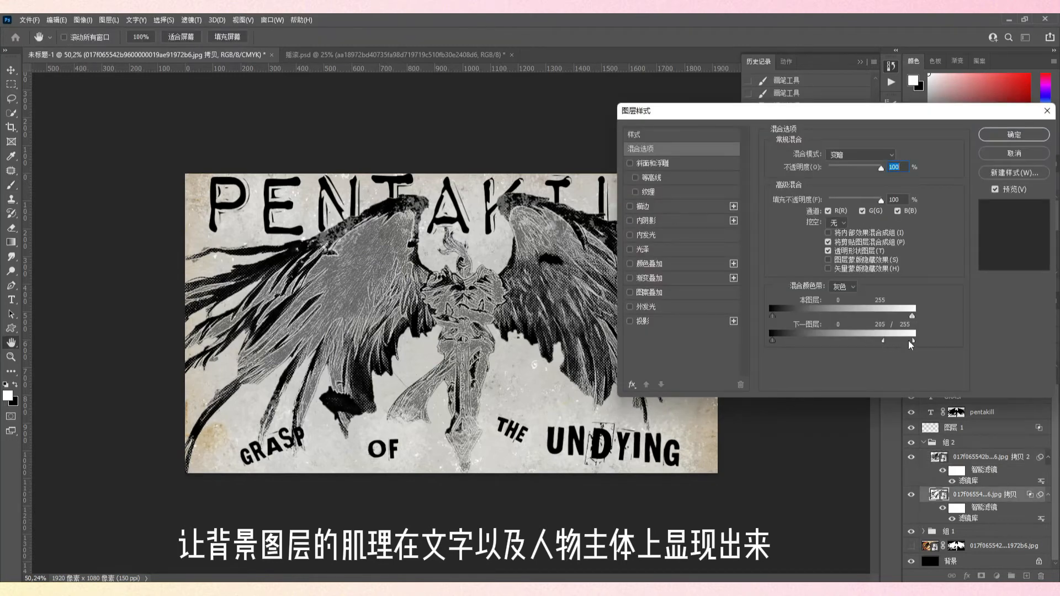
key(Return)
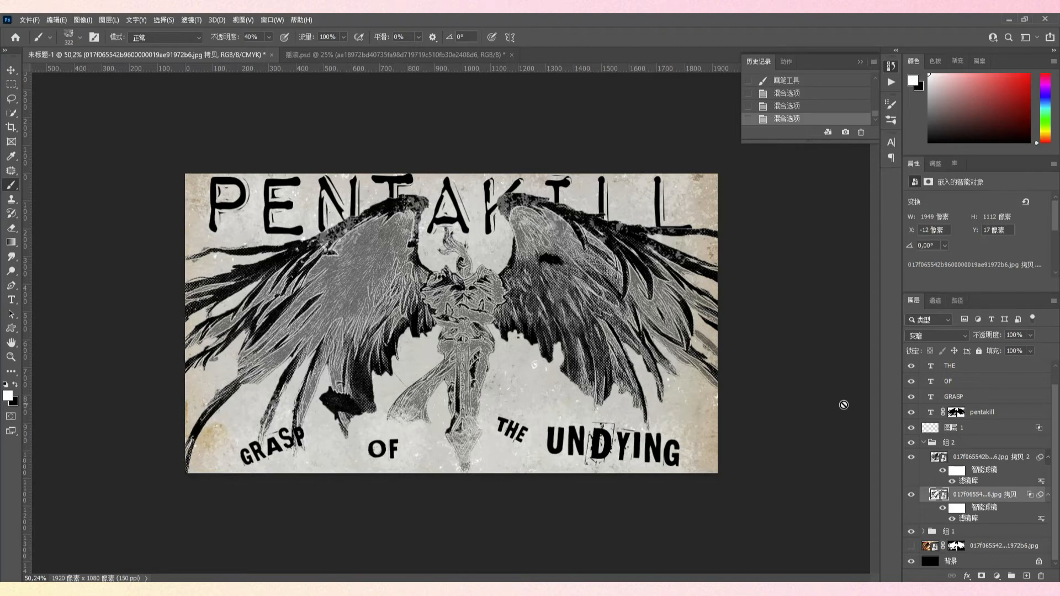
Split the PENTAKILL title's underlying-layer white blend slider so the paper texture wears through the letters
double_click(1027, 412)
drag(911, 341, 889, 343)
click(1014, 134)
key(x)
Apply the same underlying-layer white blend split to the GRASP, OF, THE and UNDYING text layers
double_click(1027, 396)
click(1014, 134)
double_click(1031, 381)
click(1012, 135)
scroll(1033, 377, up, 1)
double_click(1031, 382)
click(1014, 135)
double_click(1031, 382)
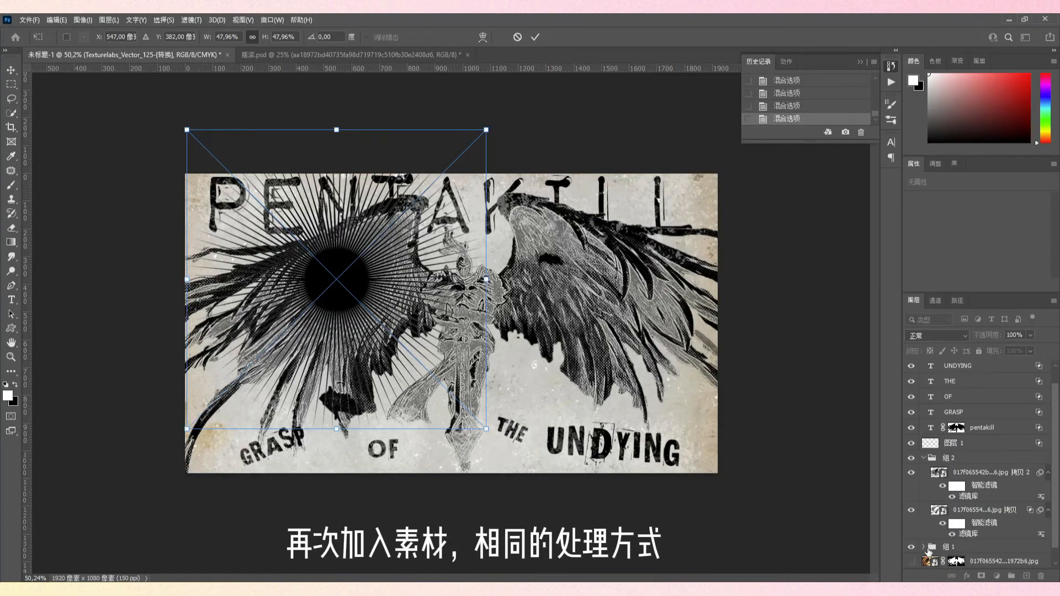
Place the Texturelabs_Vector_125 starburst at 1487 × 1487 px, centred on the figure, above the grunge texture in group 1
drag(337, 276, 462, 311)
drag(611, 465, 715, 537)
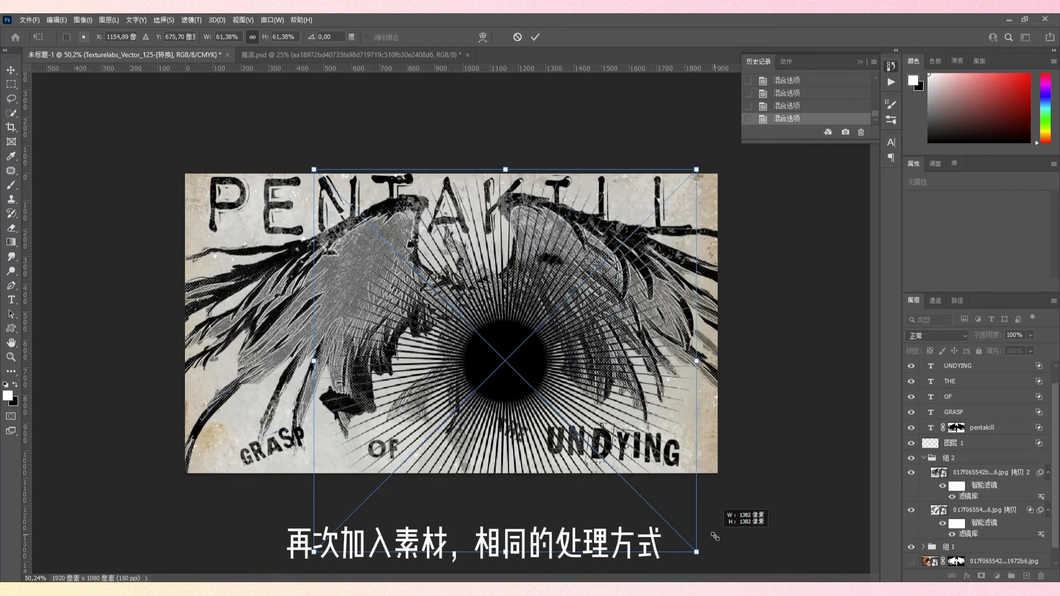
drag(638, 522, 599, 471)
drag(655, 501, 696, 529)
drag(638, 514, 621, 500)
key(Return)
Set the starburst layer's blend mode to Soft Light and its own-layer white blend slider to 225
click(964, 337)
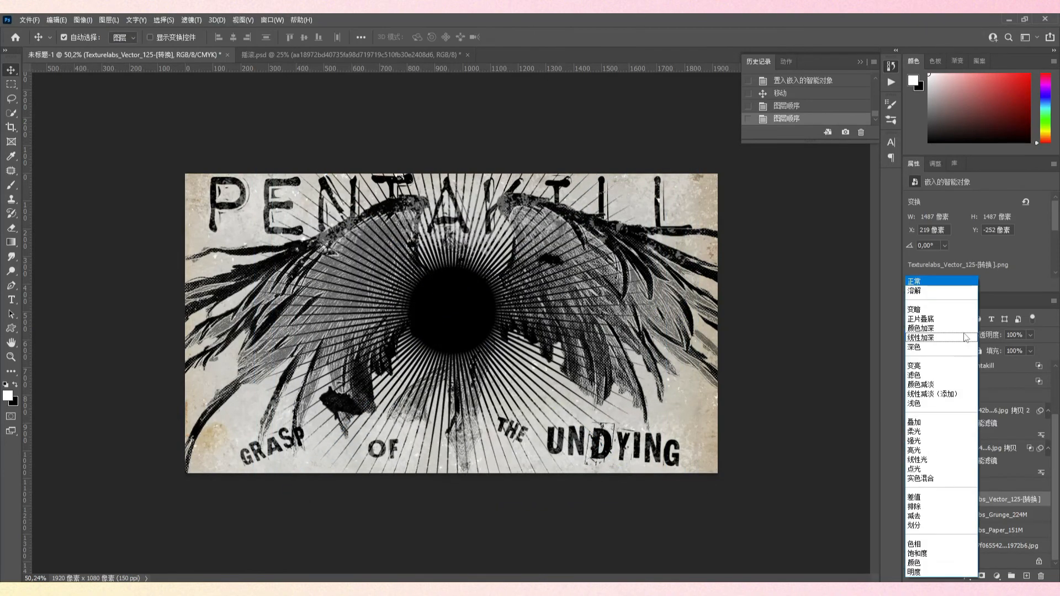
click(965, 431)
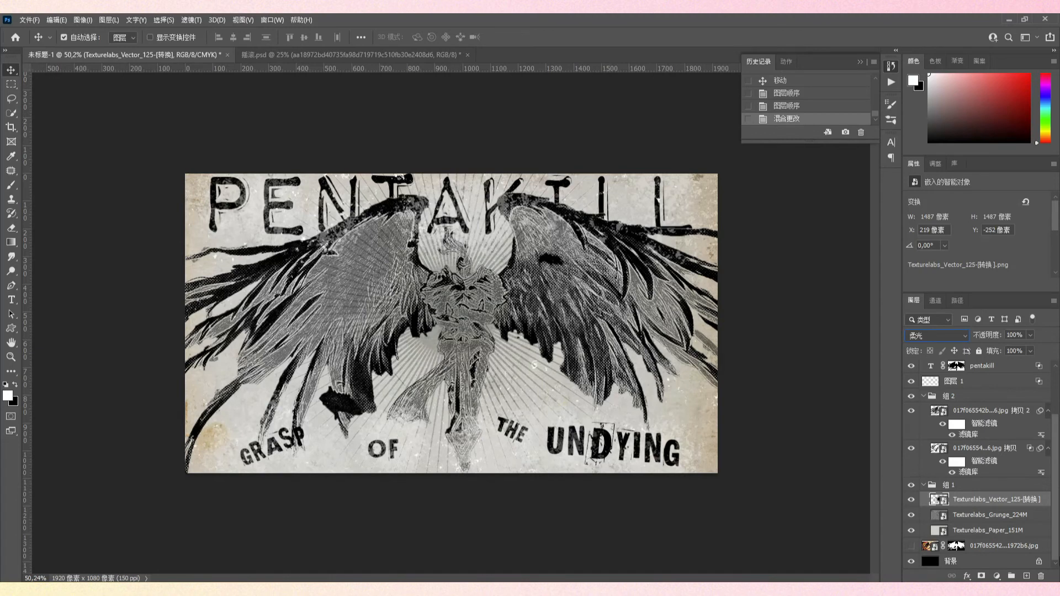
double_click(1046, 501)
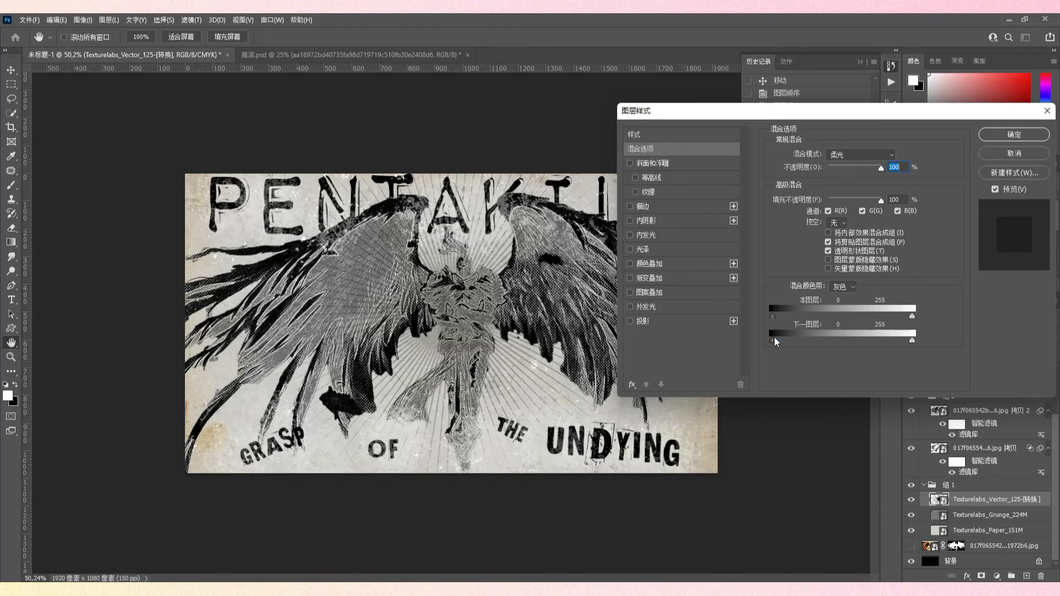
drag(772, 316, 761, 314)
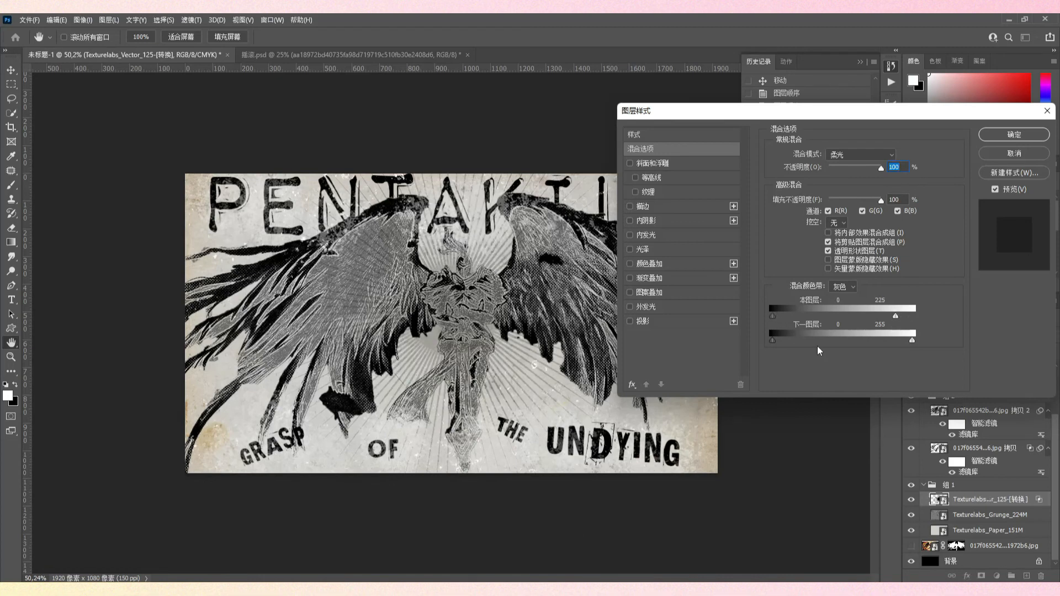
click(1013, 134)
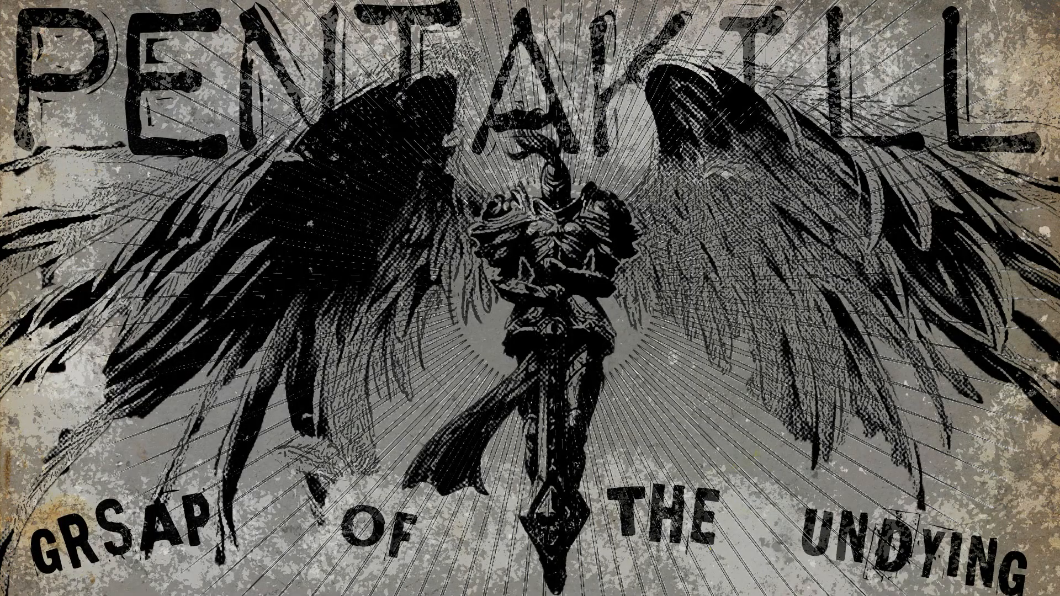